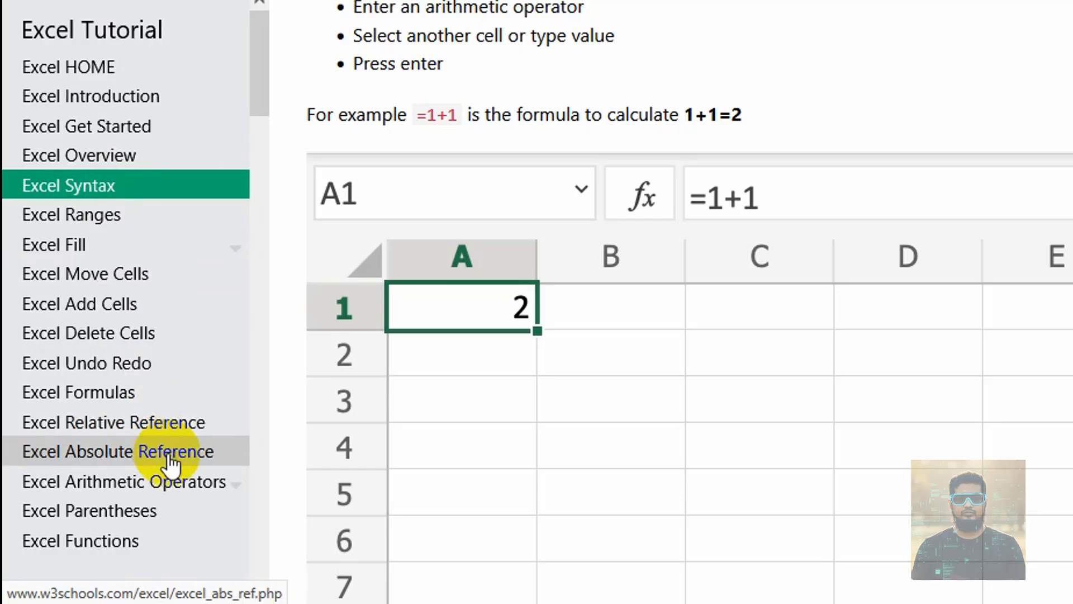
Look through the W3Schools Excel tutorial topic list, from the basics through Excel Formatting to Excel Data Analysis.
scroll(180, 490, down, 3)
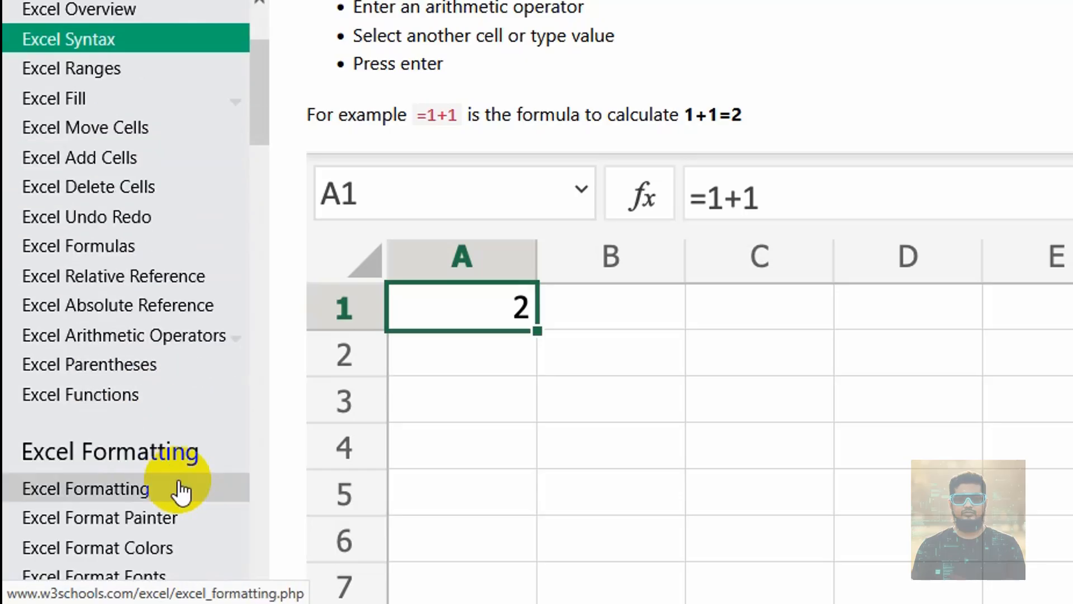
scroll(150, 405, down, 5)
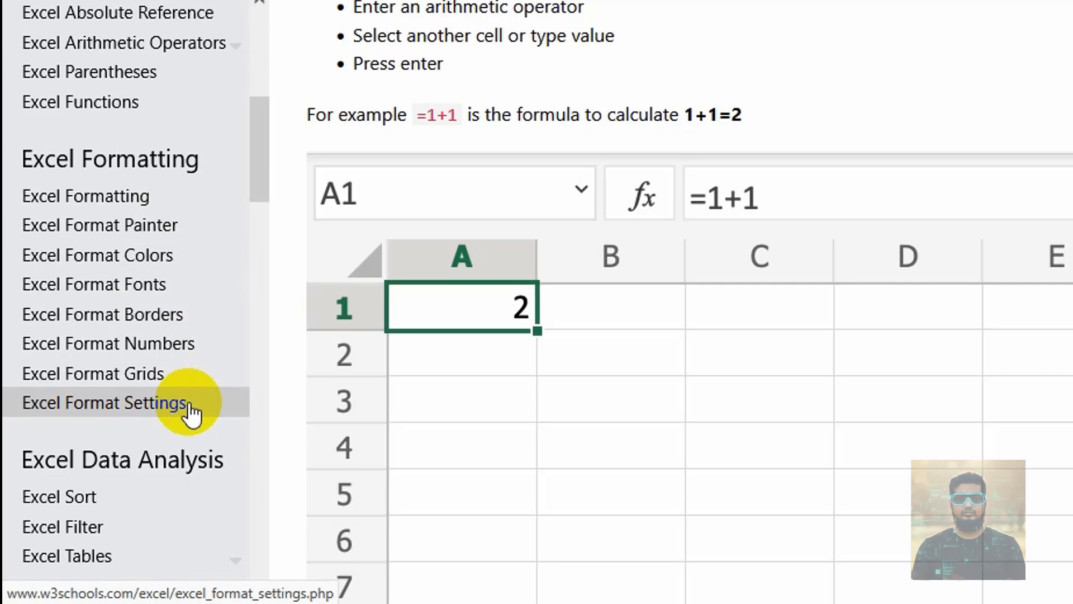
scroll(190, 411, down, 5)
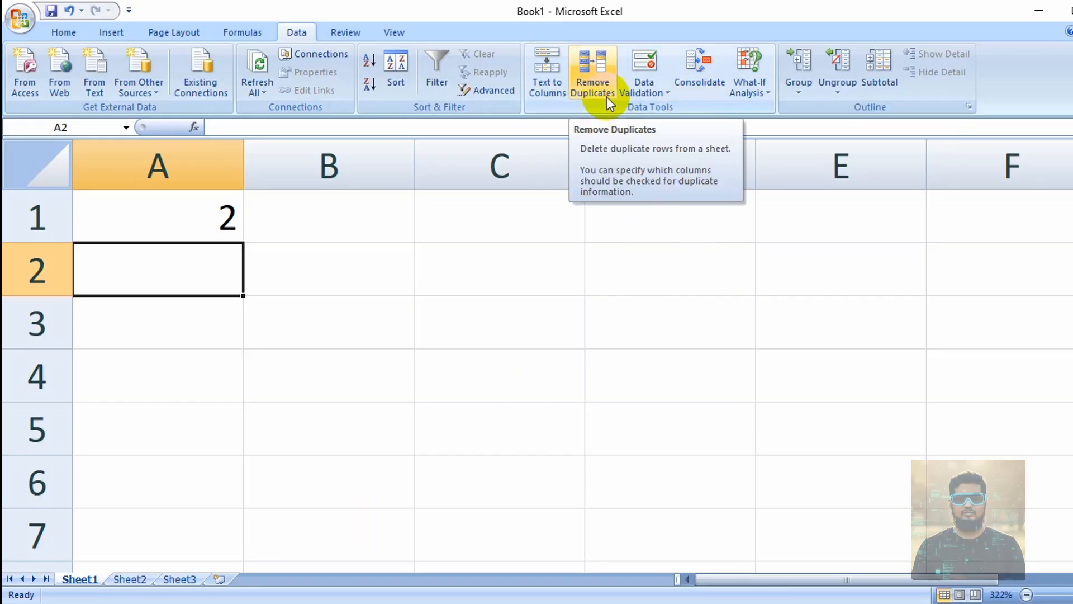
click(653, 92)
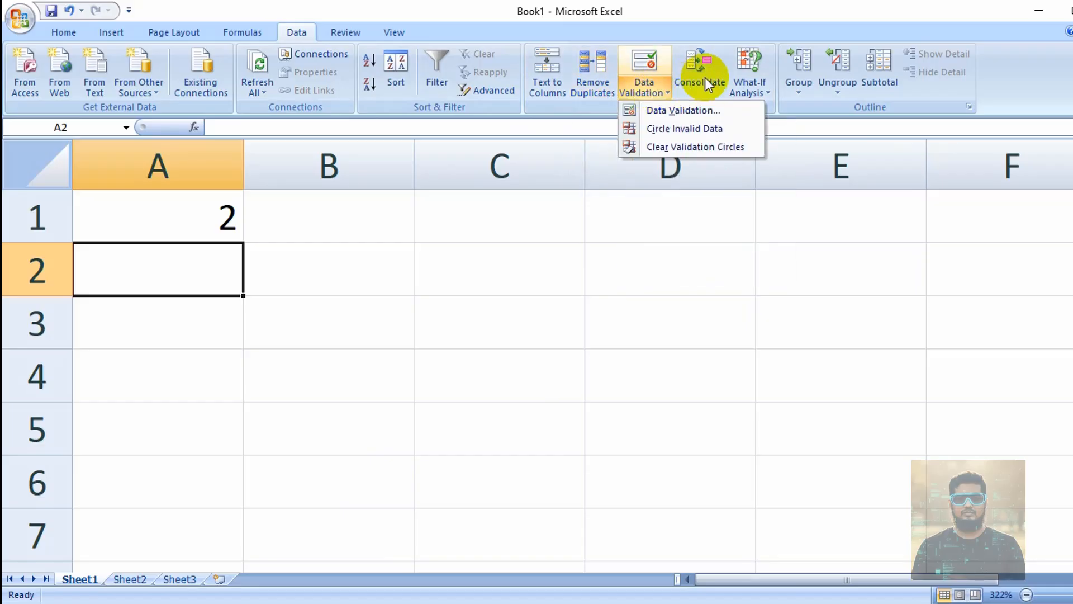
click(732, 22)
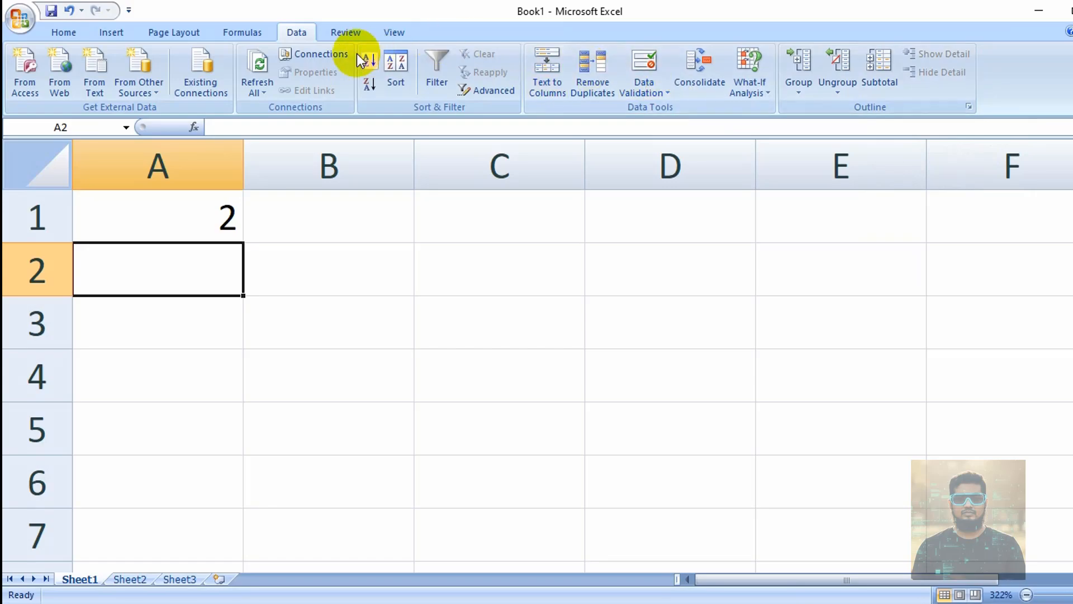
click(254, 32)
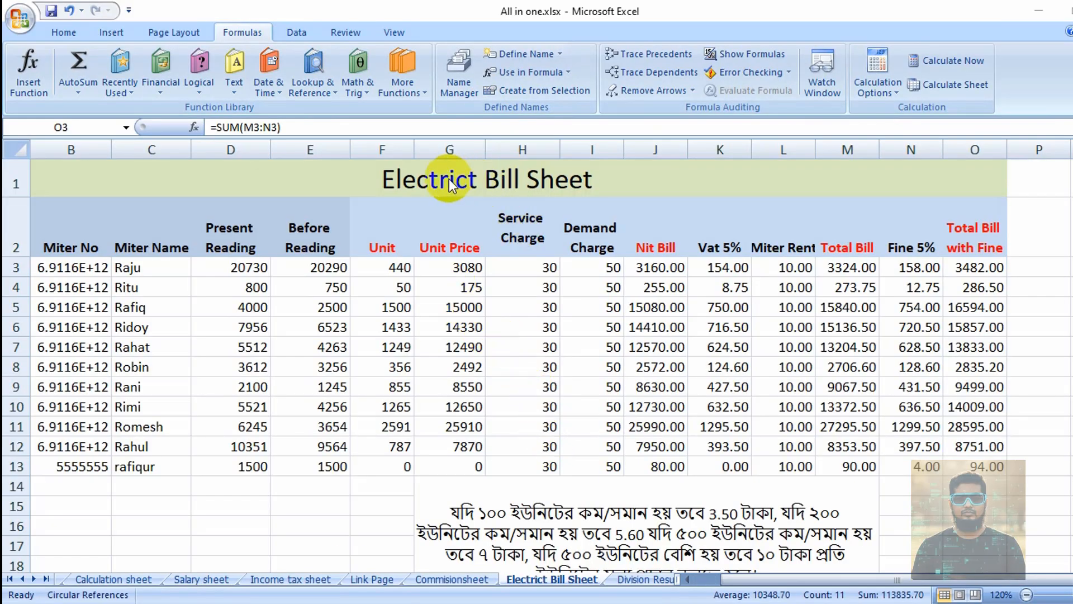
Review the Electrict Bill Sheet, Division Result sheet, GPA Result Sheet, Commisionsheet and Income tax sheet in All in one.xlsx.
click(394, 179)
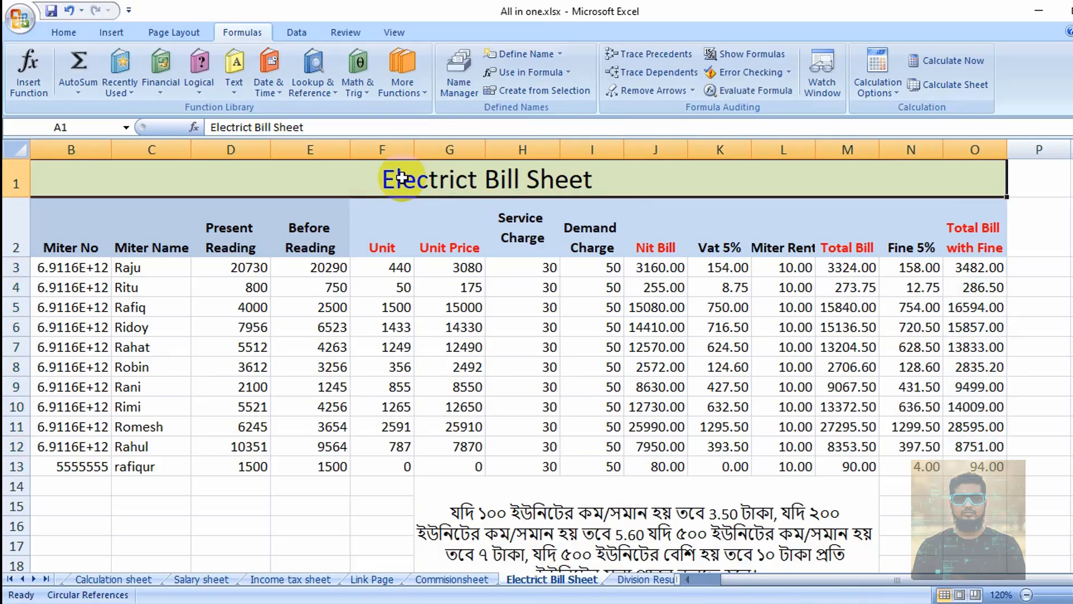
click(645, 579)
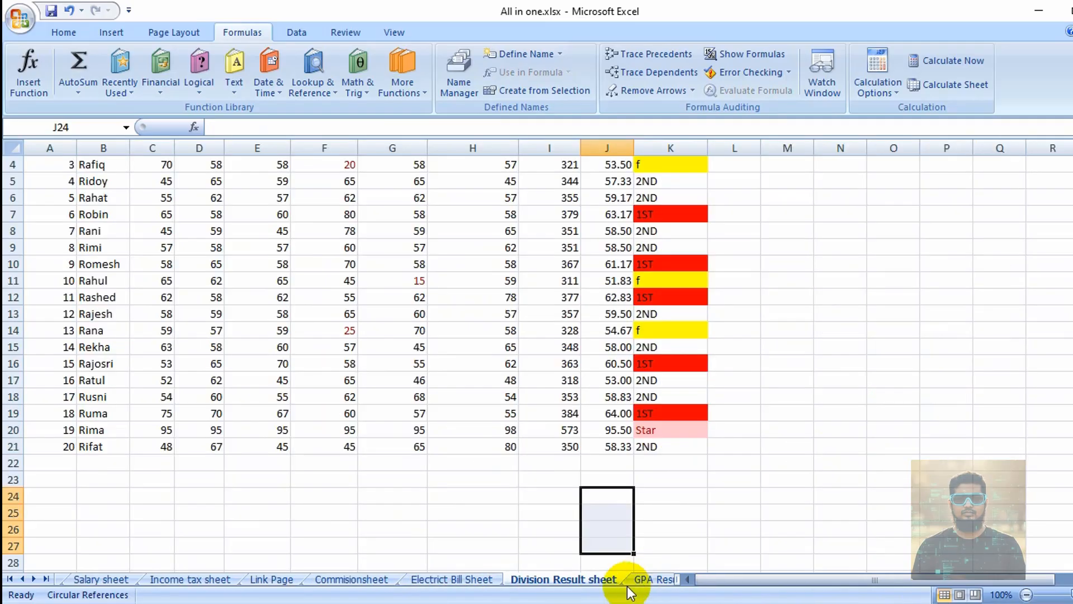
click(653, 579)
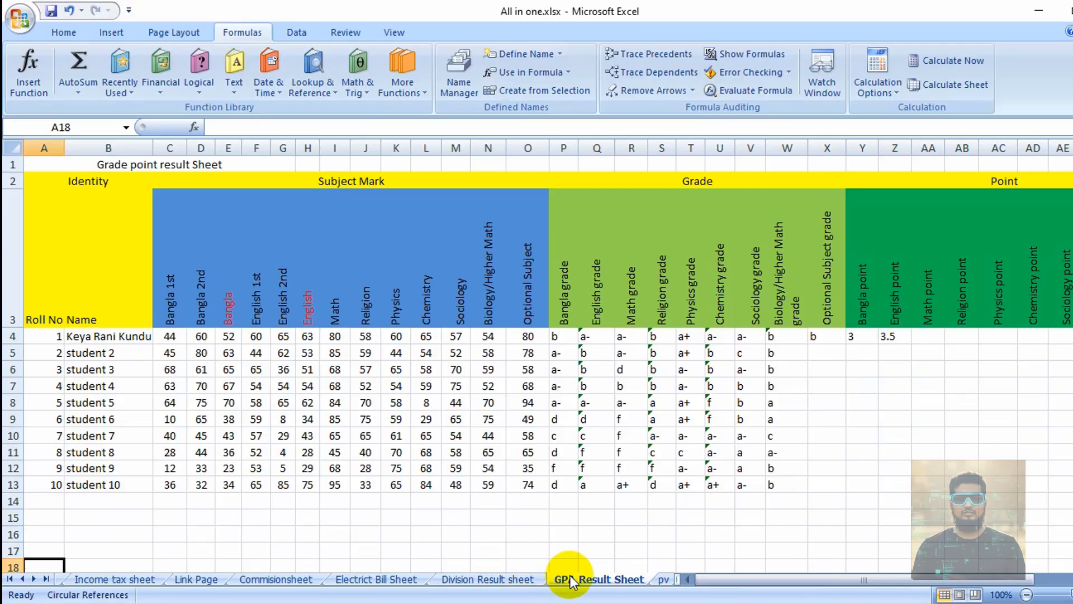
drag(718, 581, 690, 576)
click(292, 579)
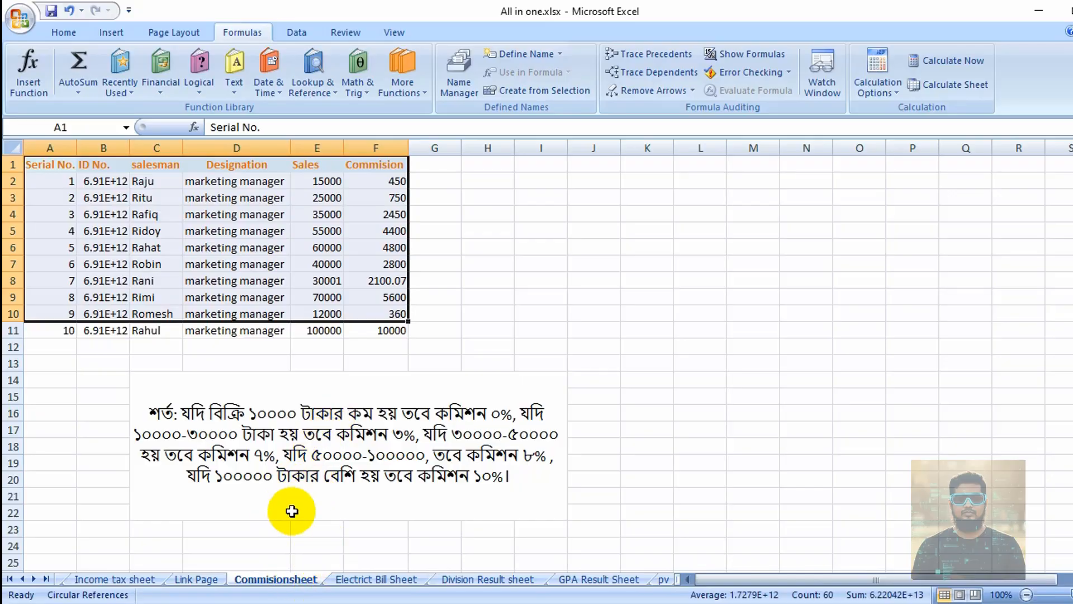
click(123, 581)
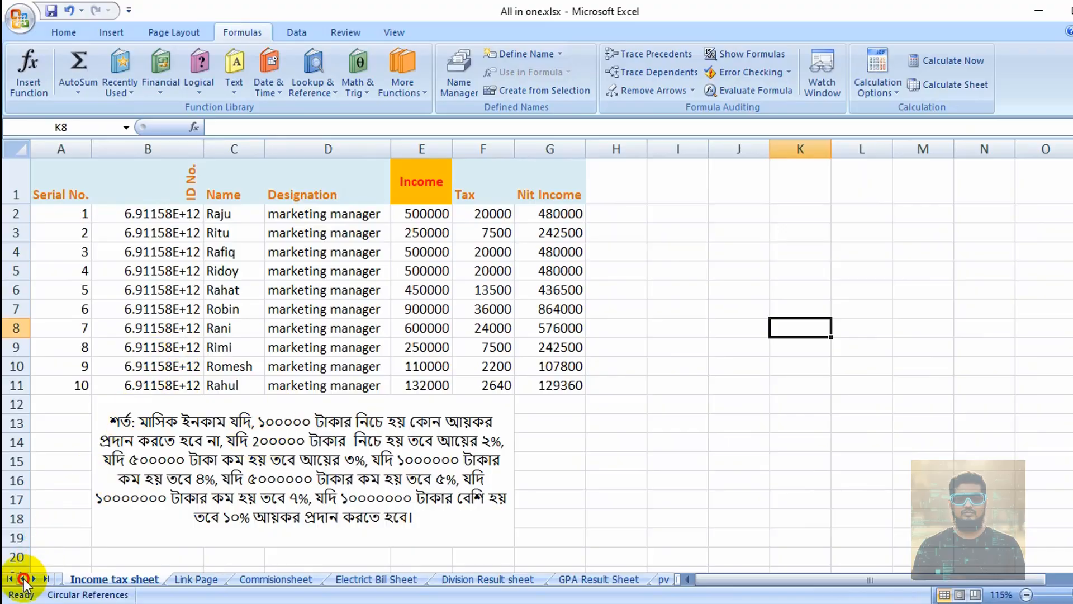
Review the Calculation sheet, Conditional Formating and Convert worksheets in All in one.xlsx.
click(23, 579)
click(22, 579)
click(285, 580)
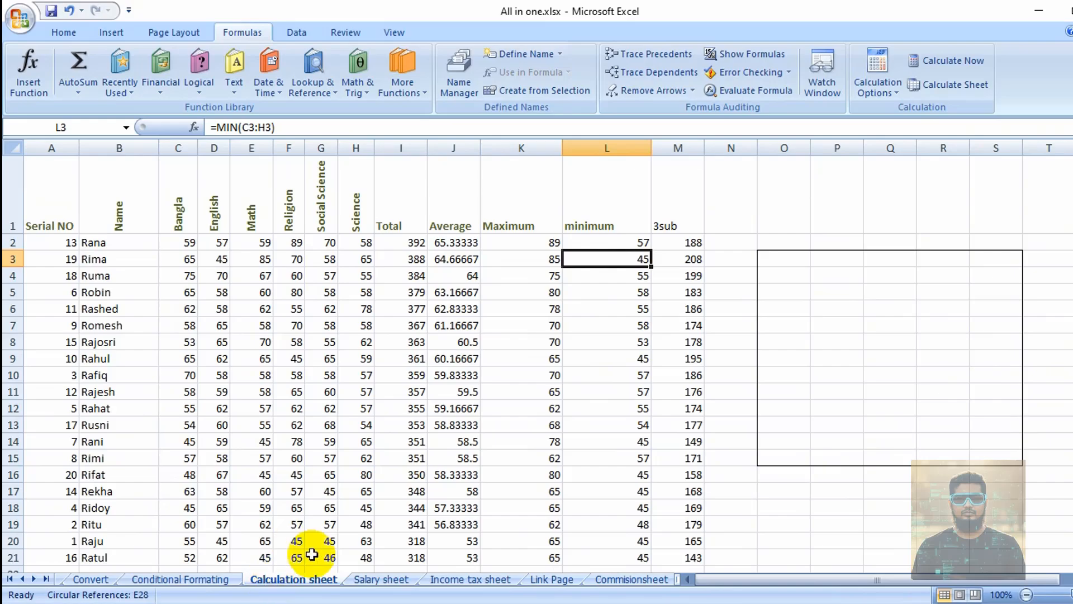
scroll(376, 486, down, 2)
scroll(376, 487, up, 2)
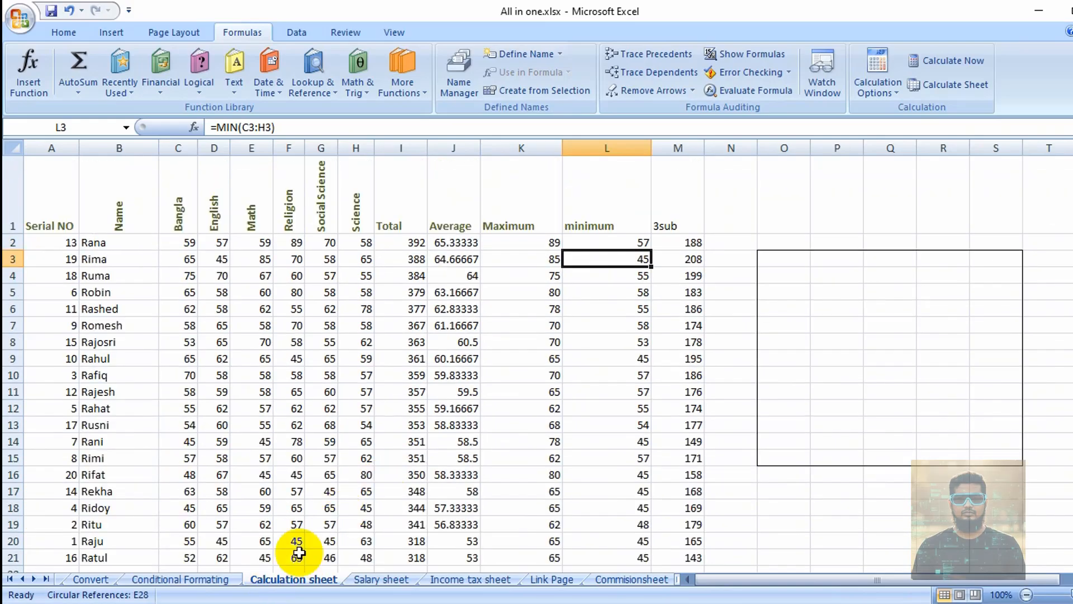
click(173, 579)
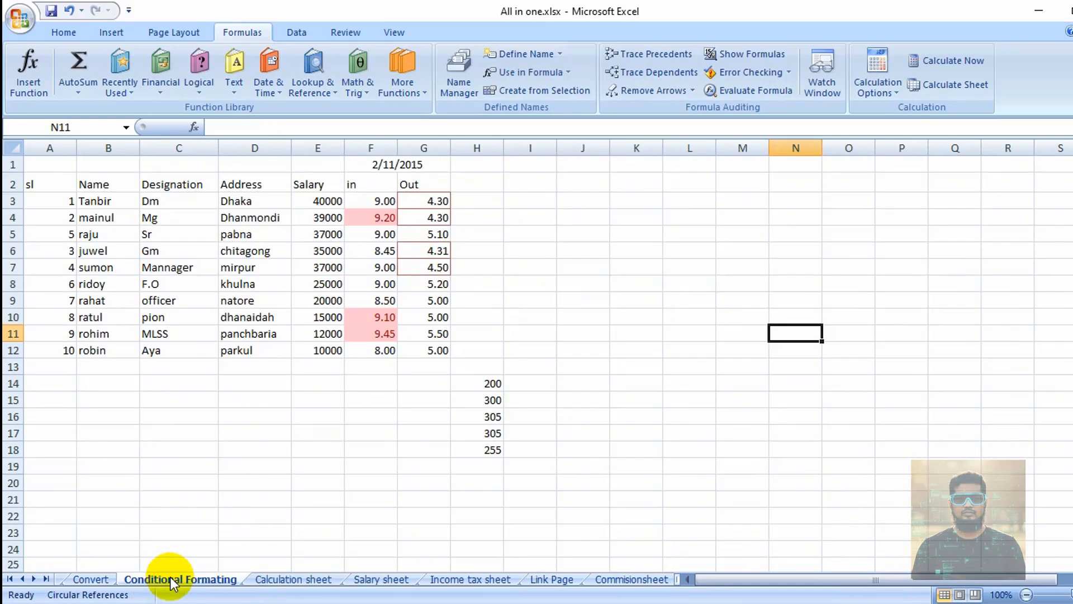
click(92, 579)
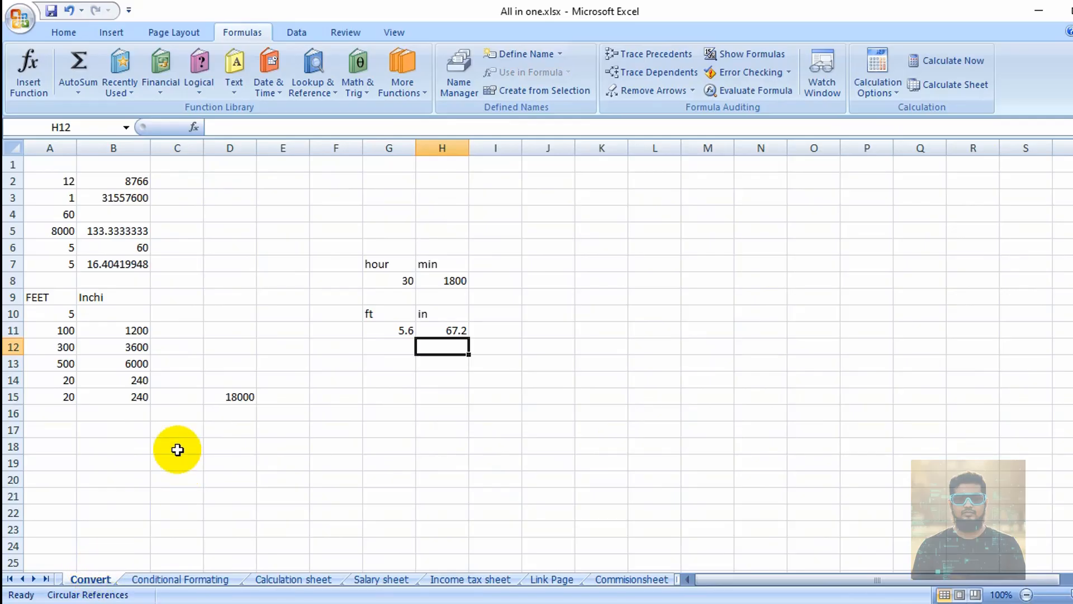
drag(58, 168, 443, 433)
click(337, 445)
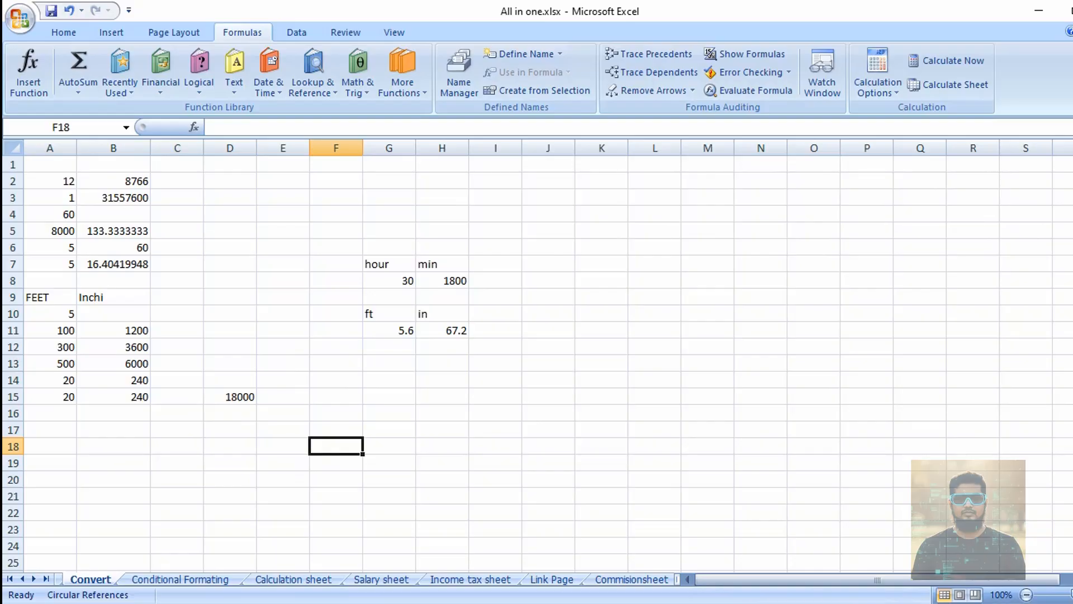
Switch to the W3Schools Excel introduction and read the What is Excel? section, highlighting its heading, pronunciation and supported platforms.
drag(53, 55, 281, 45)
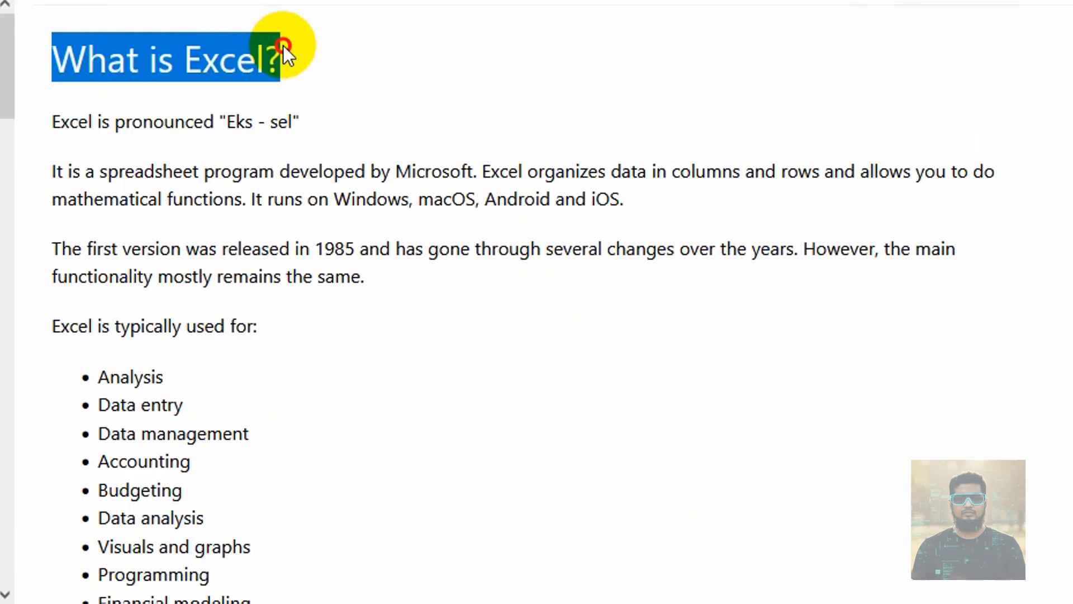
drag(292, 122, 226, 122)
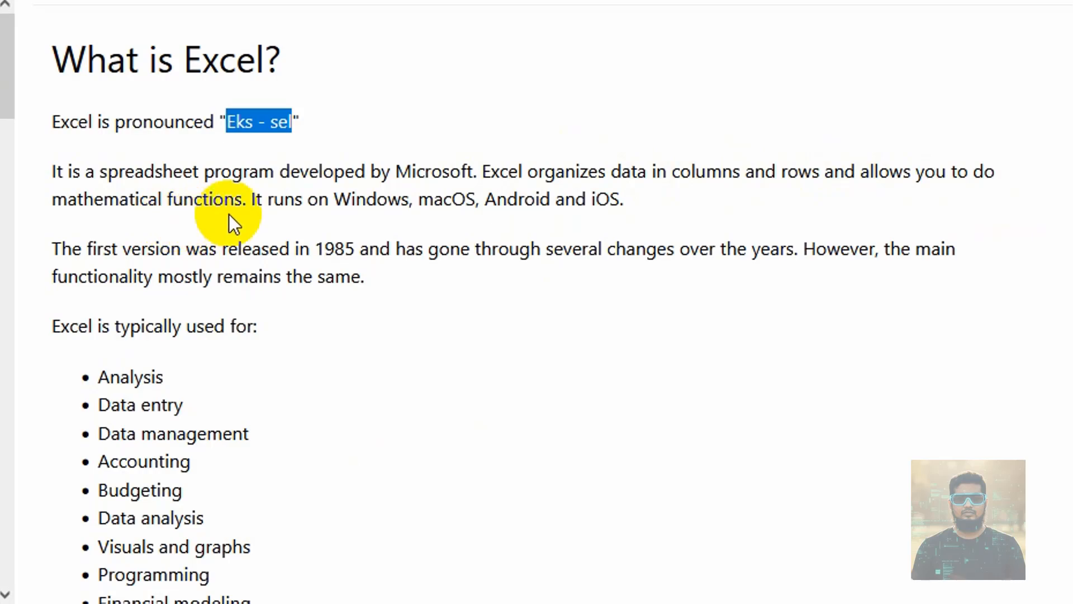
drag(266, 201, 630, 201)
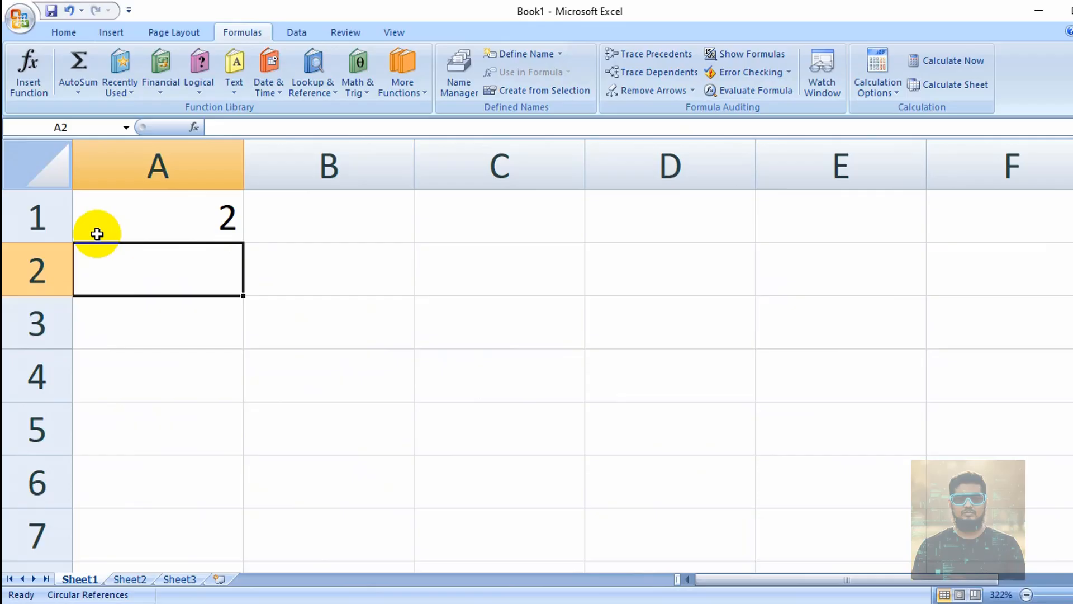
Switch to Book1 in Excel and select columns A, B and C, followed by individual rows from row 2 down.
click(120, 144)
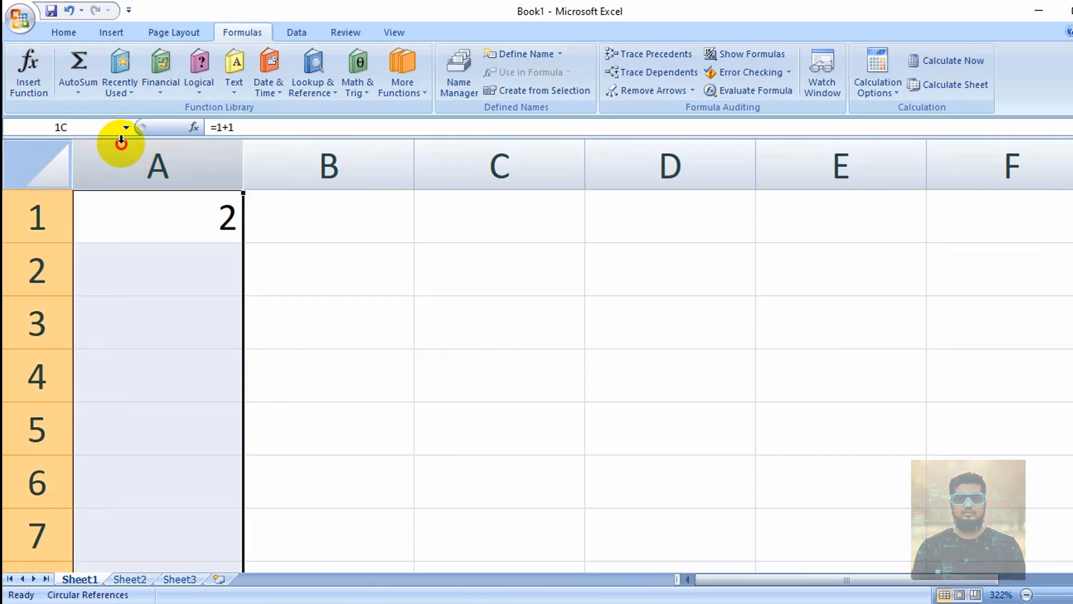
click(288, 148)
click(450, 148)
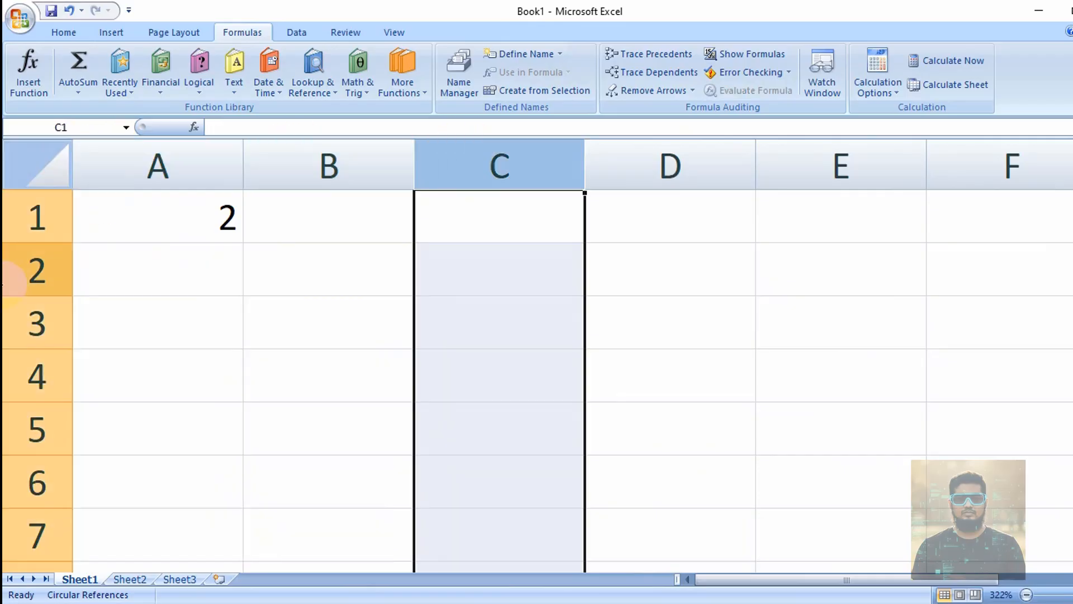
click(10, 274)
click(18, 324)
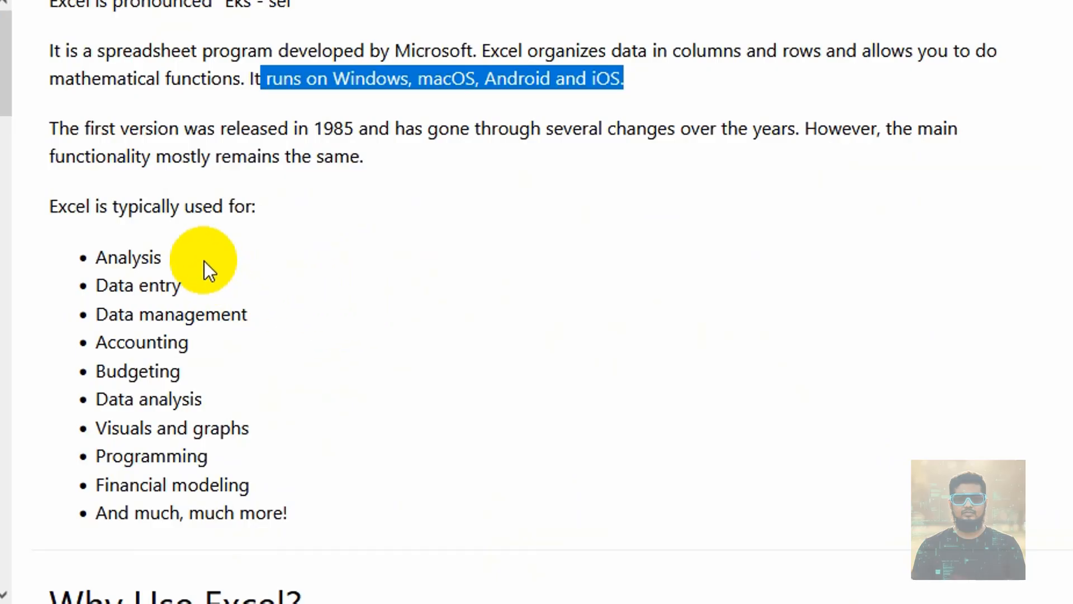
Return to the W3Schools page and read the list of typical Excel uses, highlighting entries from data management to financial modeling.
click(203, 260)
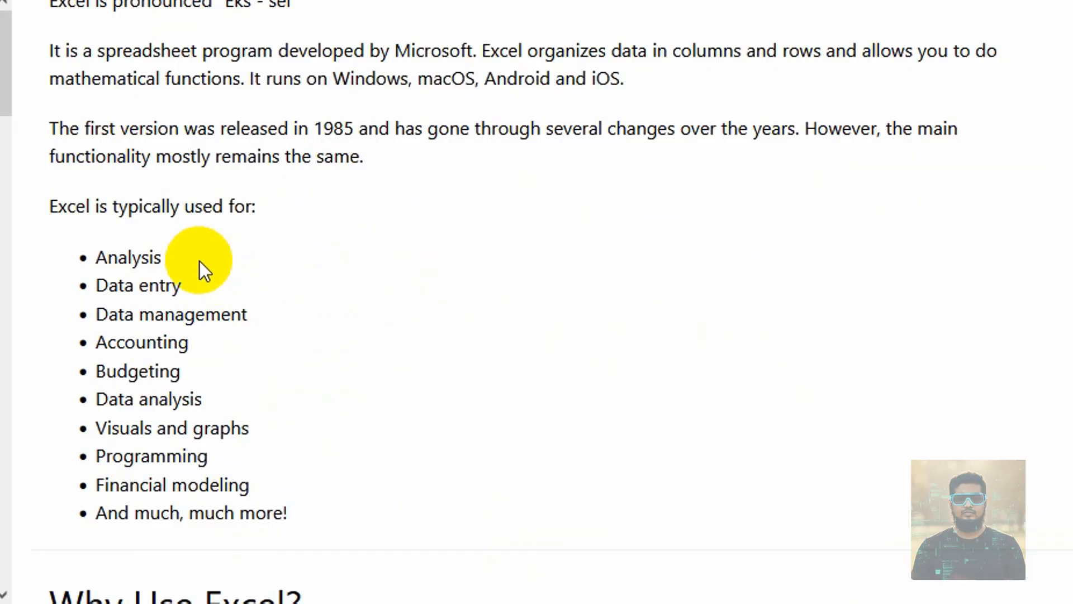
drag(131, 274, 273, 317)
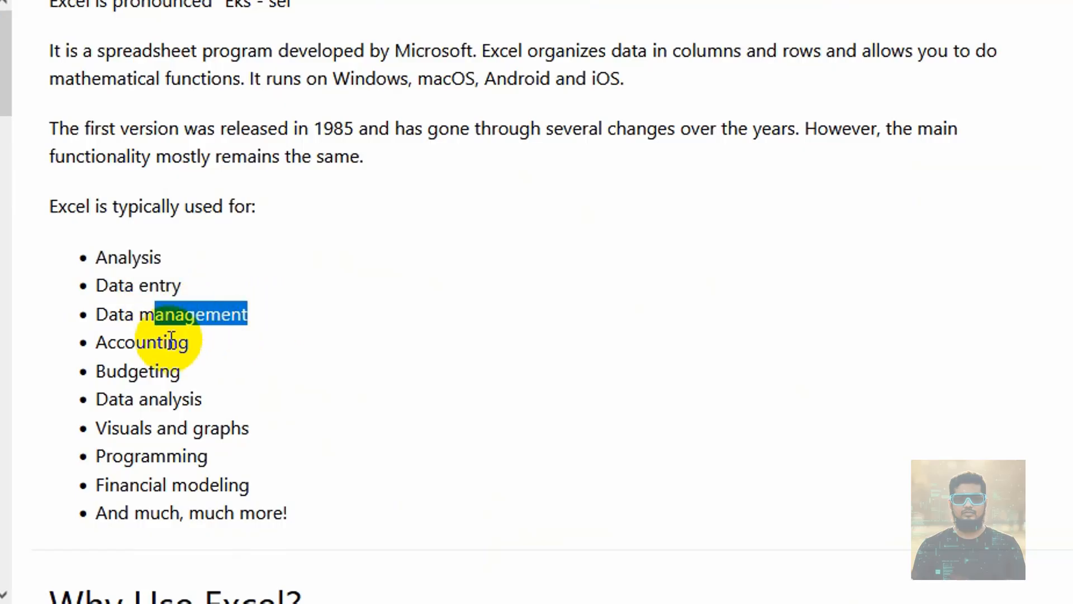
drag(135, 342, 267, 428)
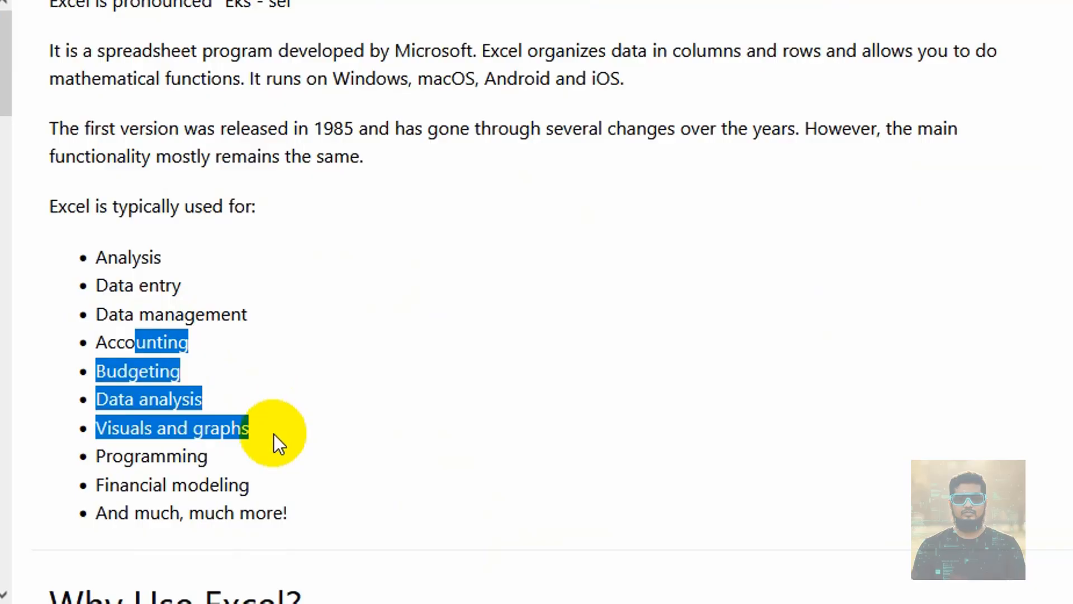
drag(140, 484, 308, 487)
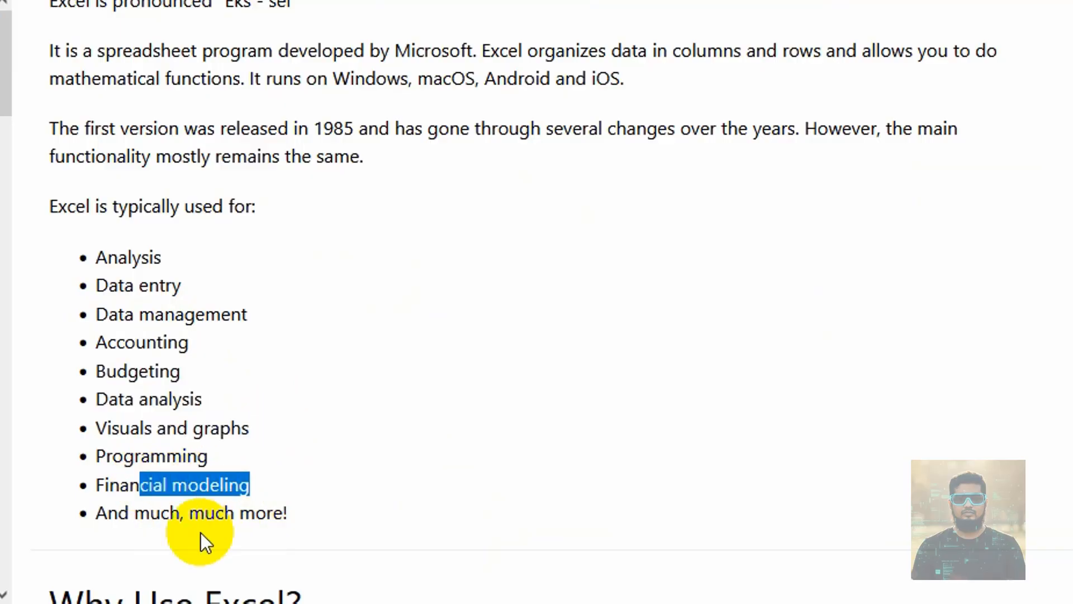
Read the Why Use Excel? section, highlighting the points about its popularity and being easy to learn.
scroll(201, 514, down, 5)
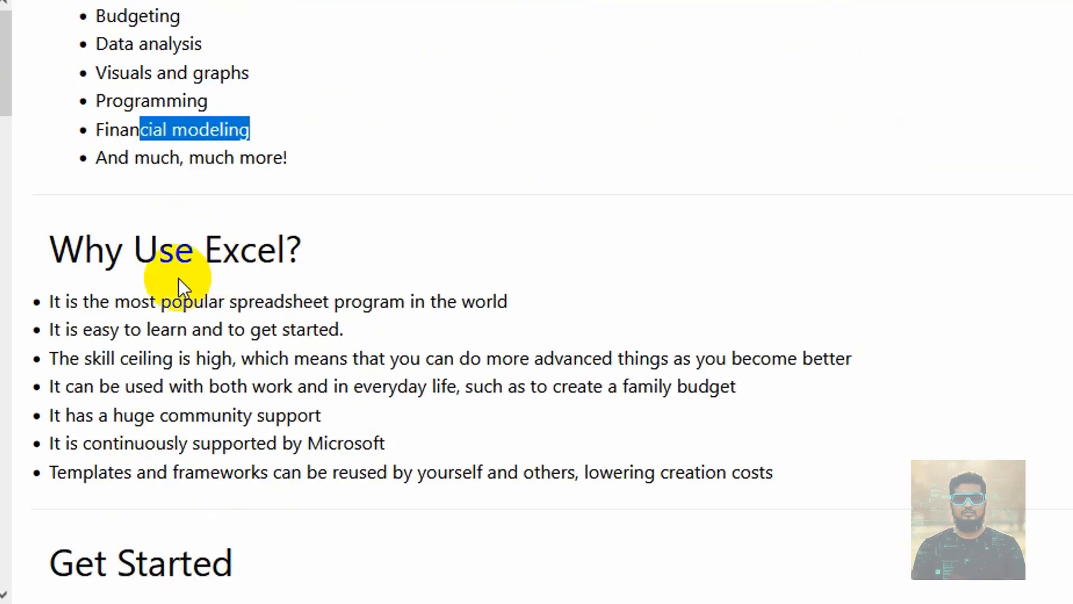
drag(75, 245, 519, 300)
click(150, 299)
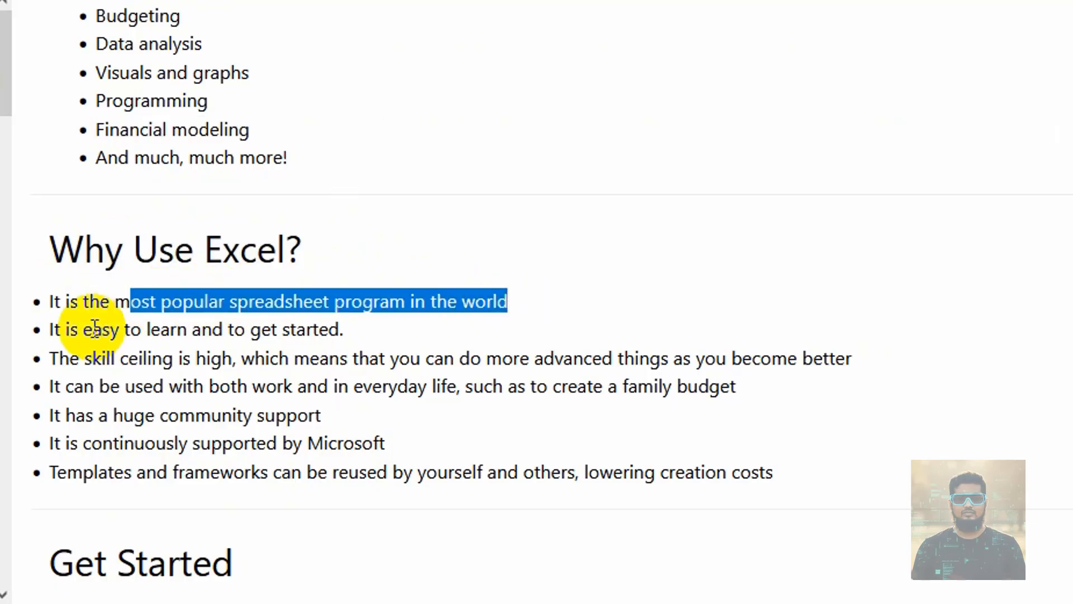
drag(91, 329, 356, 338)
scroll(391, 318, down, 2)
click(420, 301)
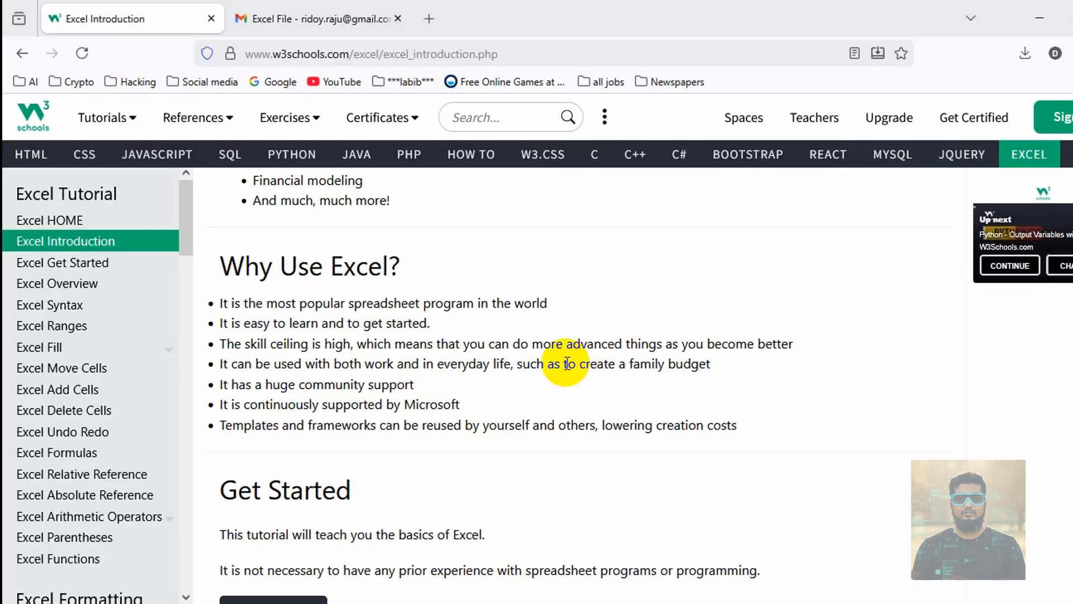
scroll(595, 369, up, 6)
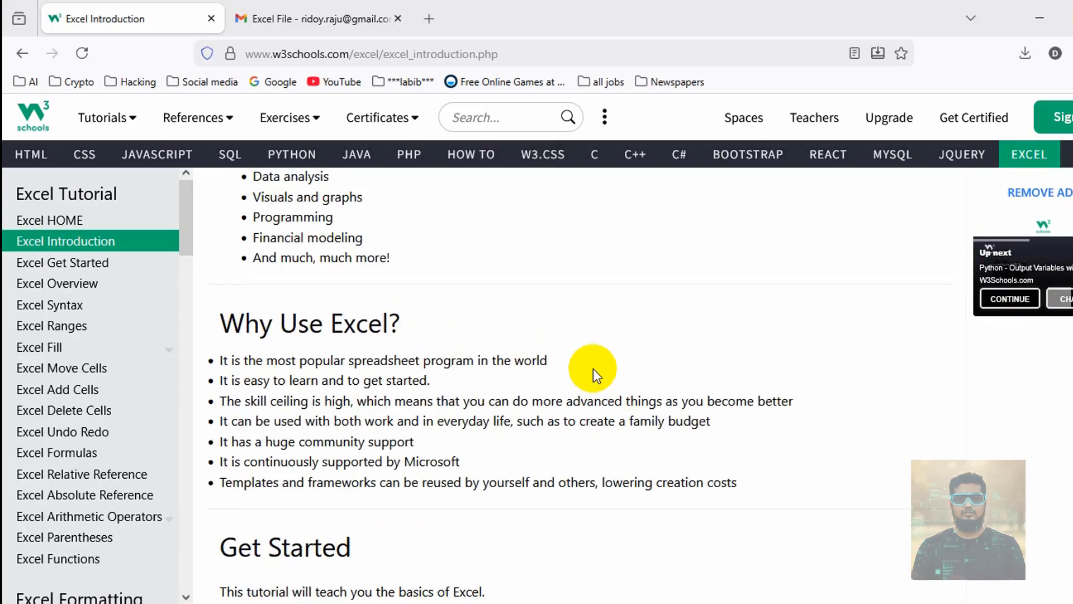
Switch to Book1 in Excel and zoom the worksheet out to 290%.
click(748, 549)
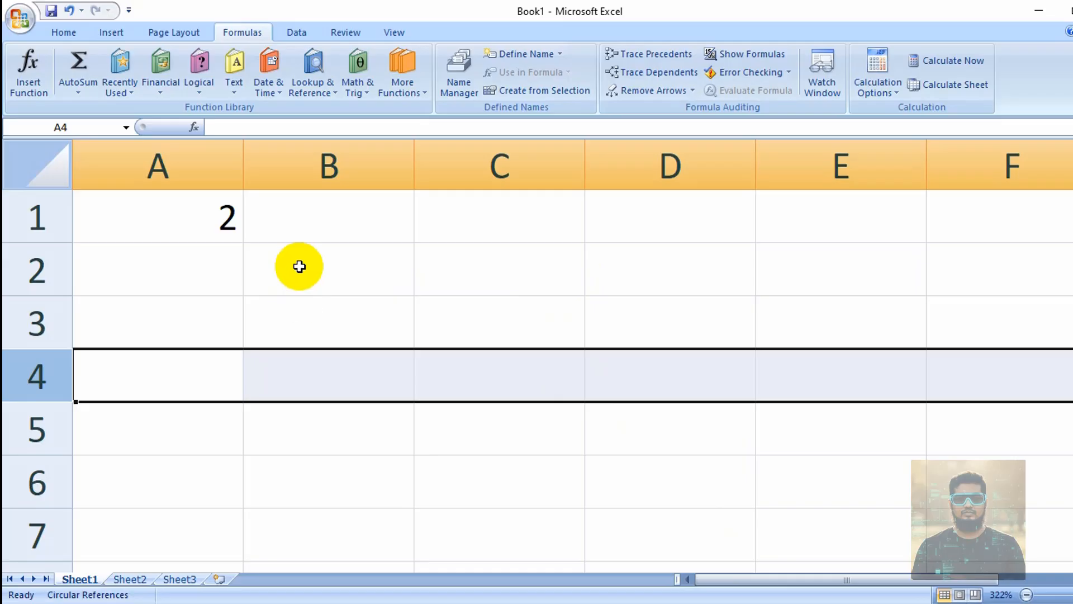
click(1026, 595)
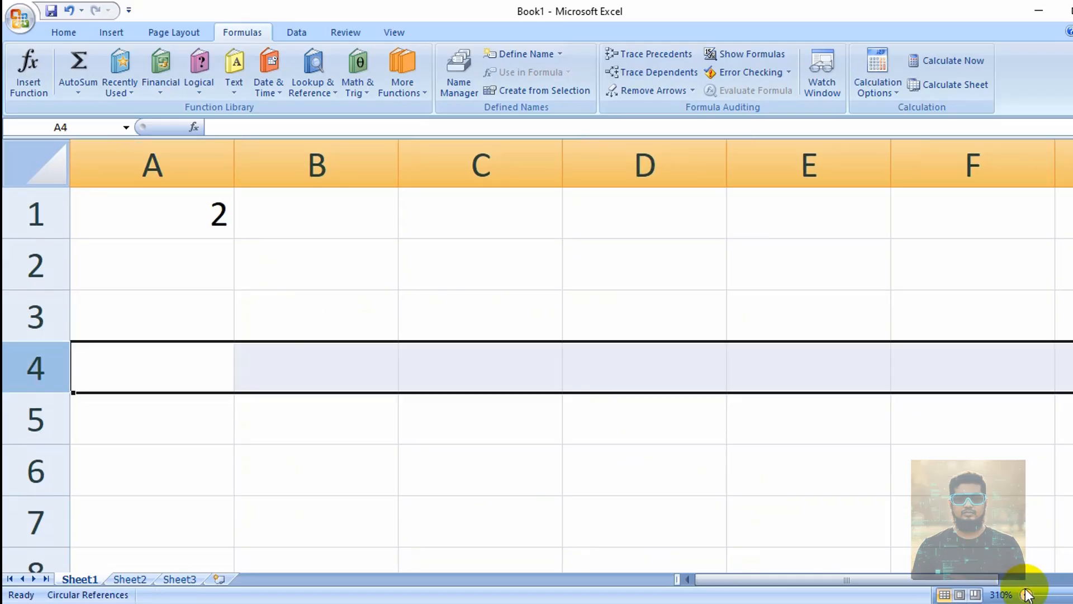
click(1026, 594)
click(1026, 594)
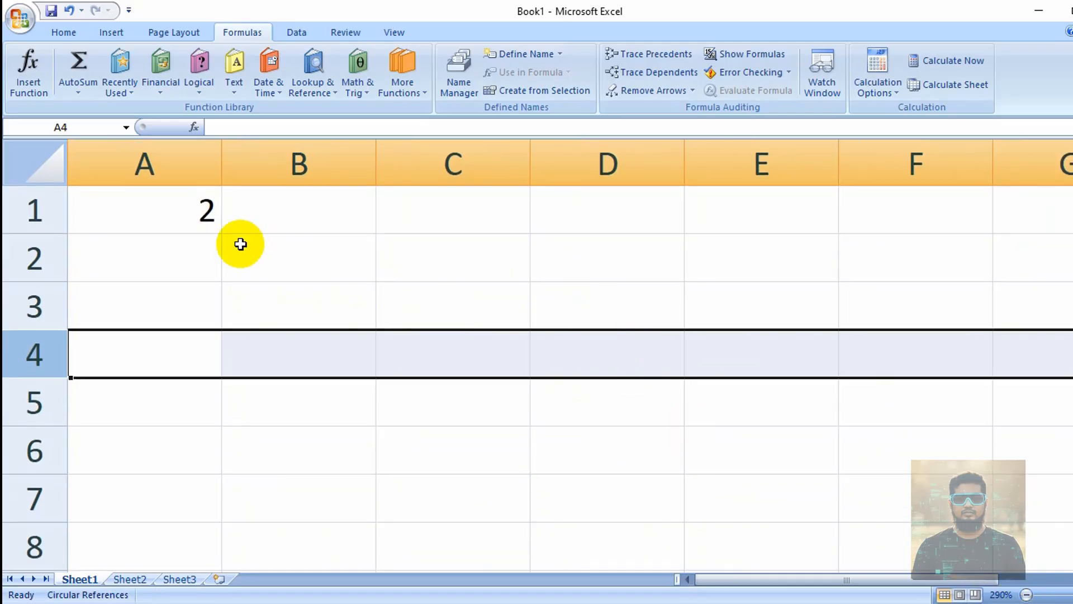
click(66, 32)
click(102, 32)
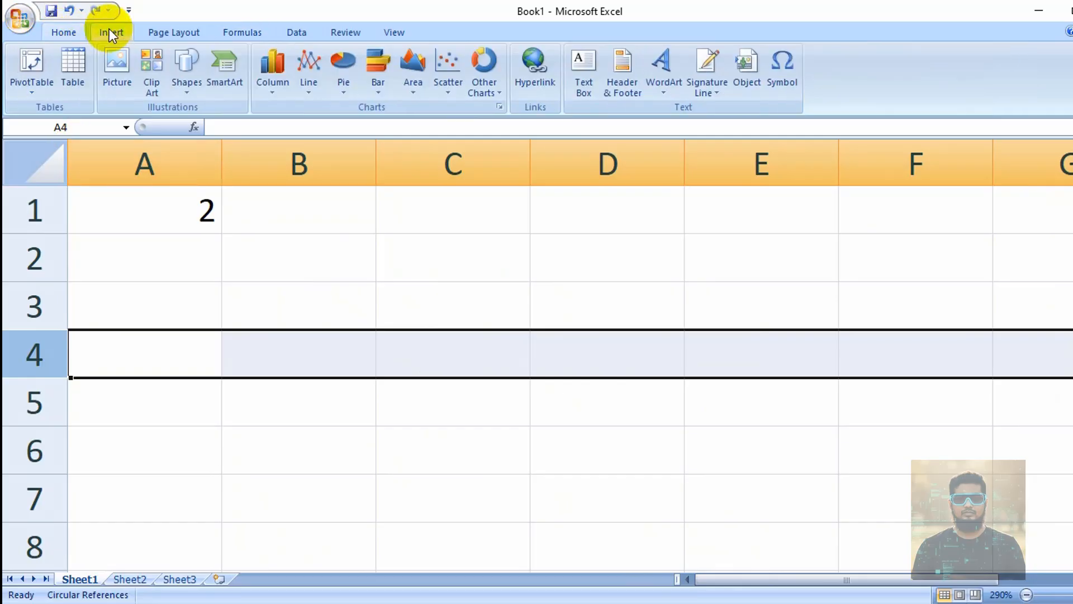
click(155, 31)
scroll(252, 36, down, 2)
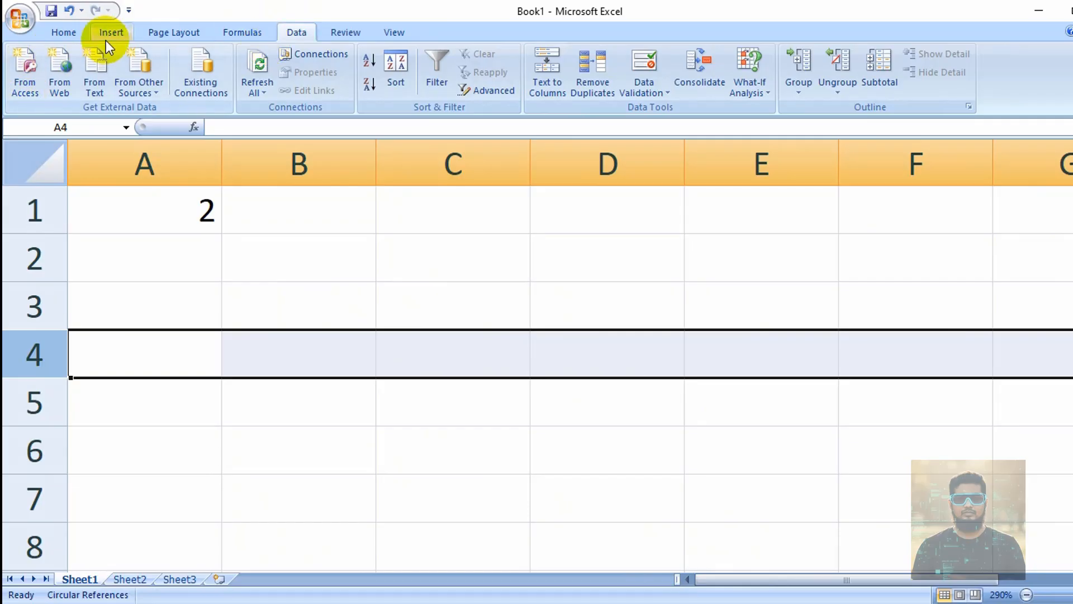
Look through the commands for Page Layout, Formulas and Review.
click(190, 23)
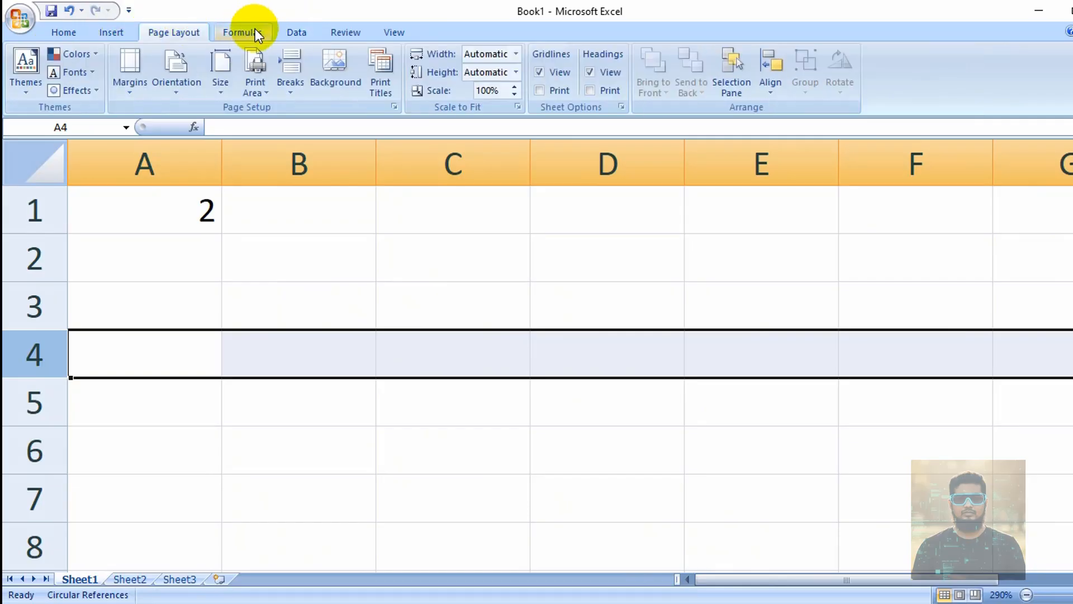
click(256, 33)
click(346, 29)
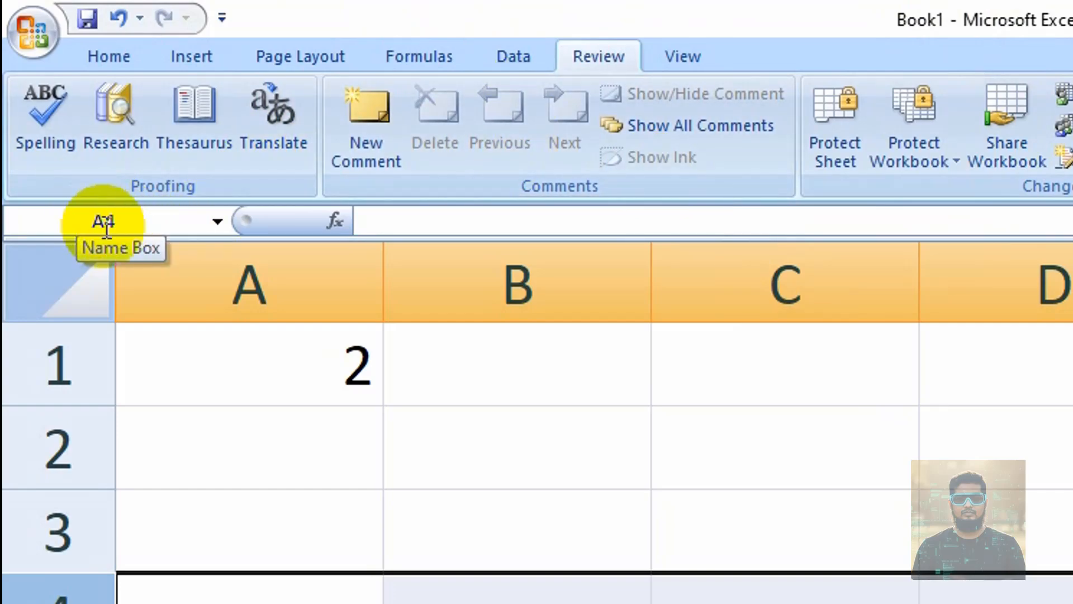
Select cell B3, highlight column B and row 3 to show how its address is formed, and reselect B3.
click(484, 509)
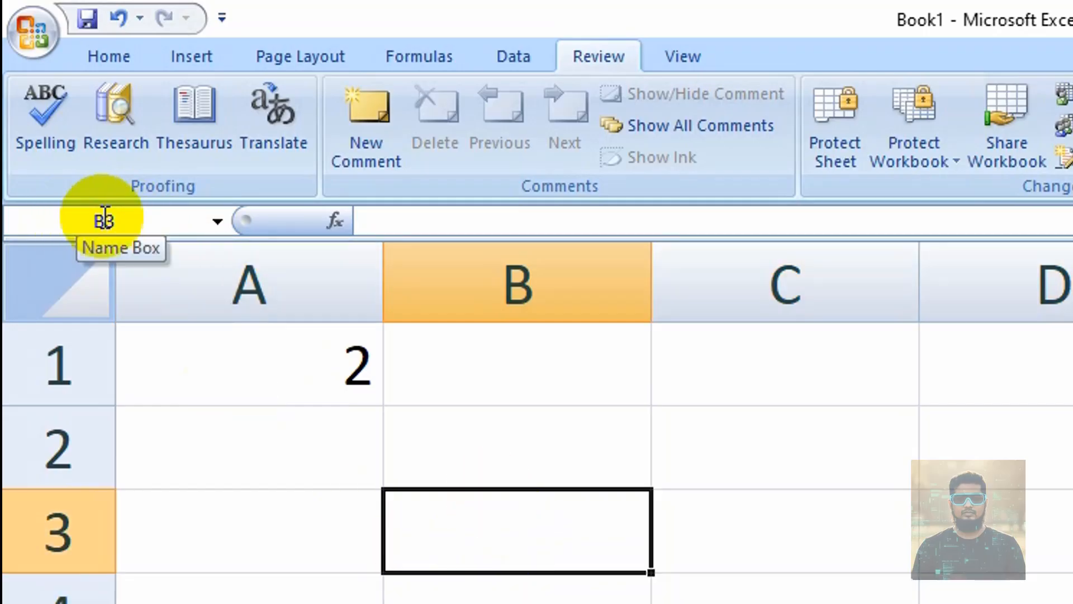
click(510, 256)
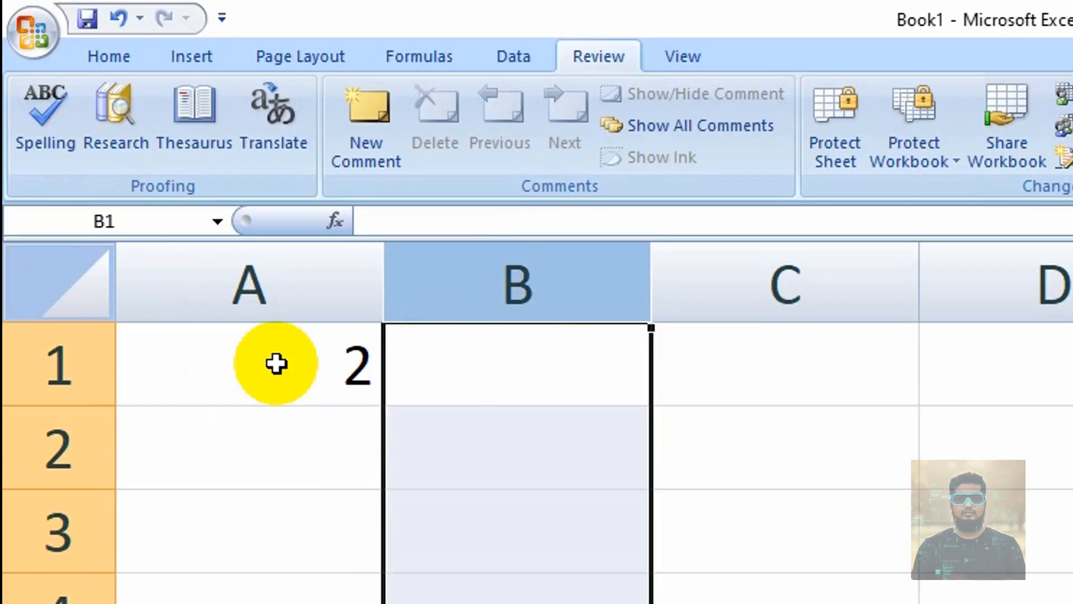
click(31, 529)
click(469, 504)
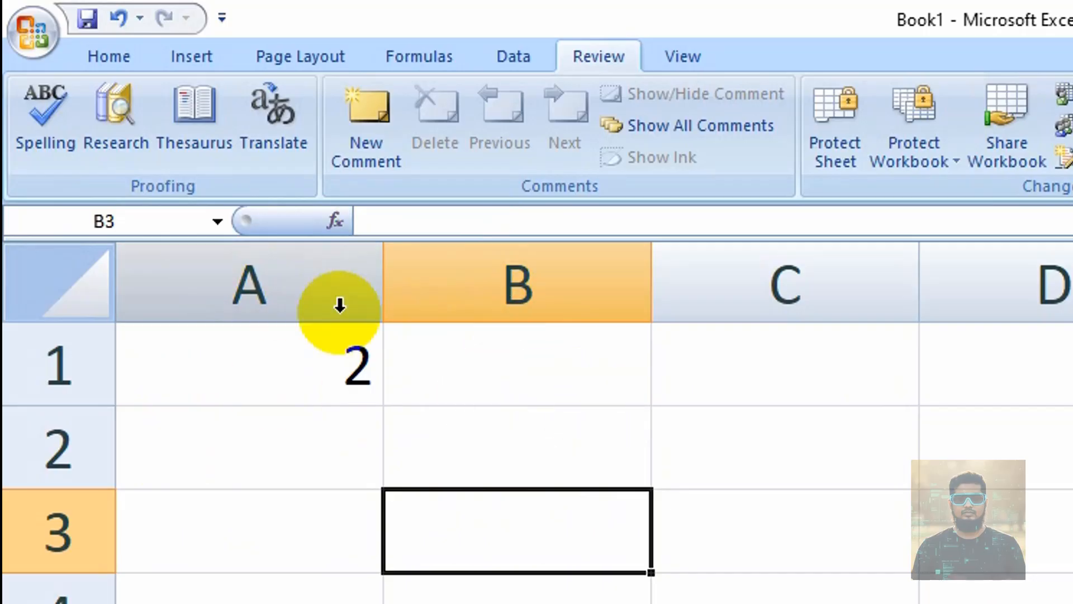
Enter 2 in both cells C3 and D3.
click(780, 510)
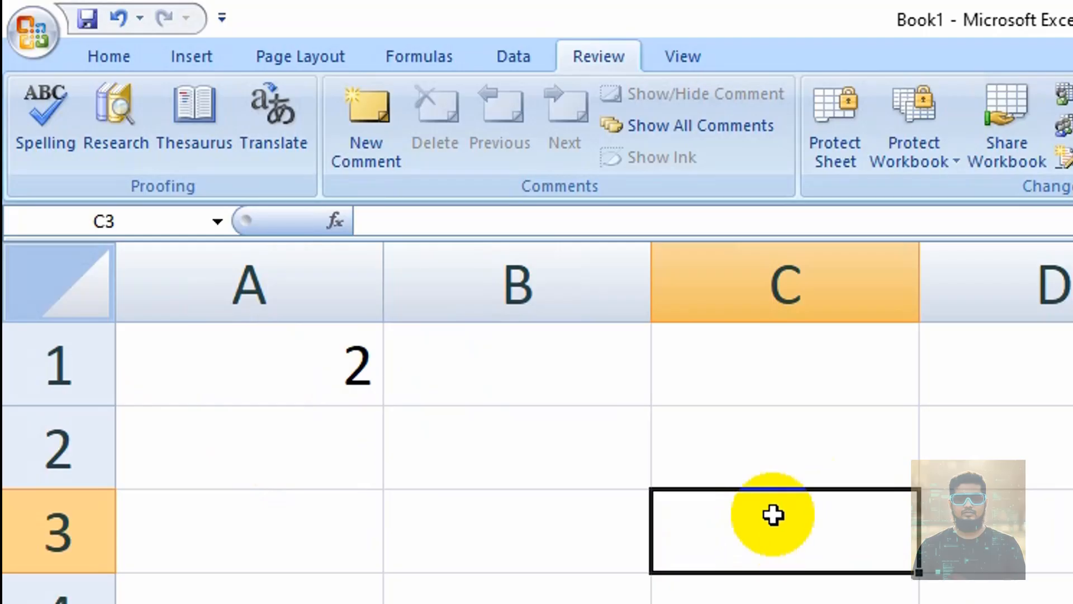
text(2)
key(Tab)
text(2)
key(Tab)
Select C3 through E3 and use AutoSum to add up C3:D3 in cell E3.
drag(869, 532, 1056, 555)
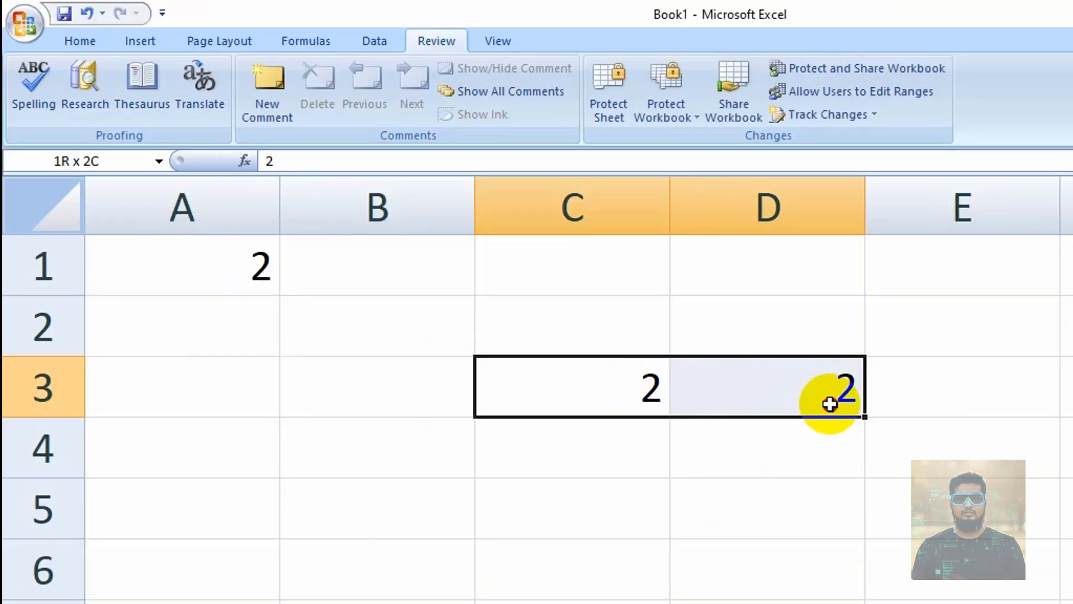
drag(829, 404, 956, 388)
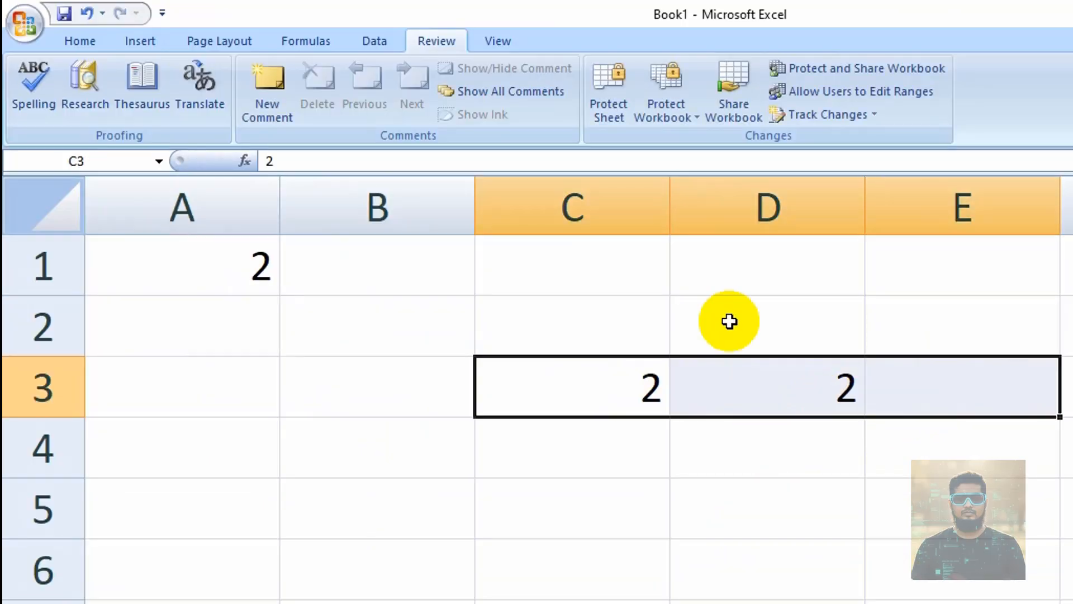
click(94, 34)
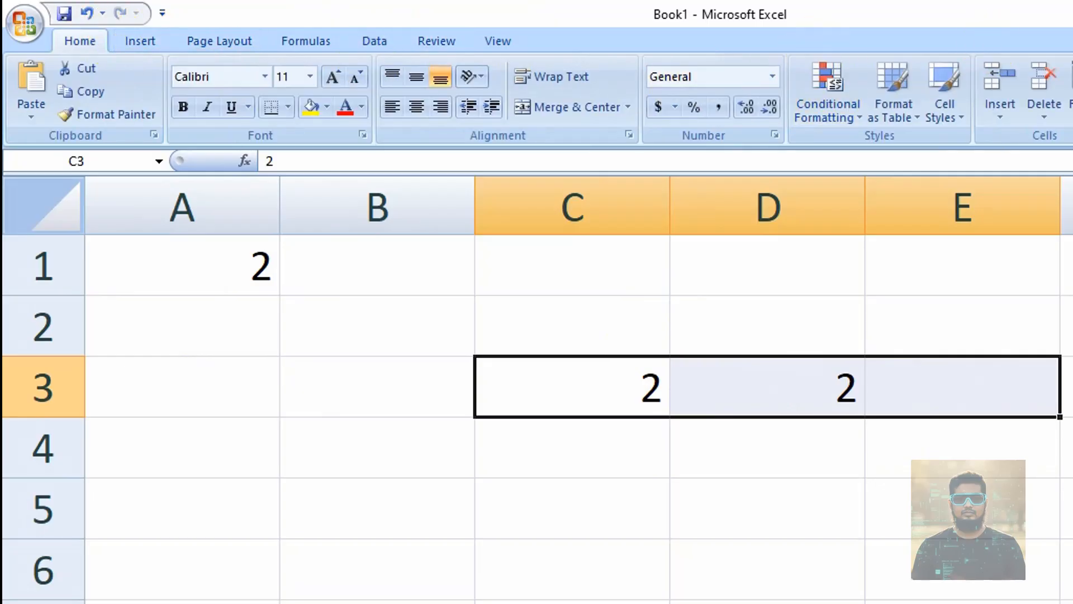
Inspect the C3:D3 range in cell E3's SUM formula, and select row 3 and column B.
click(1018, 383)
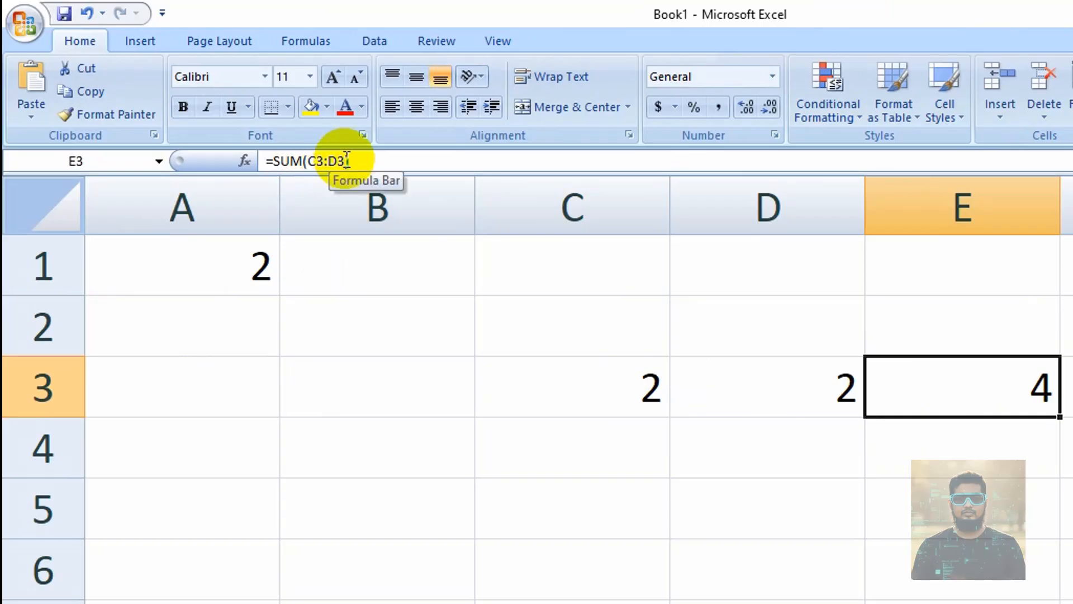
drag(347, 160, 307, 160)
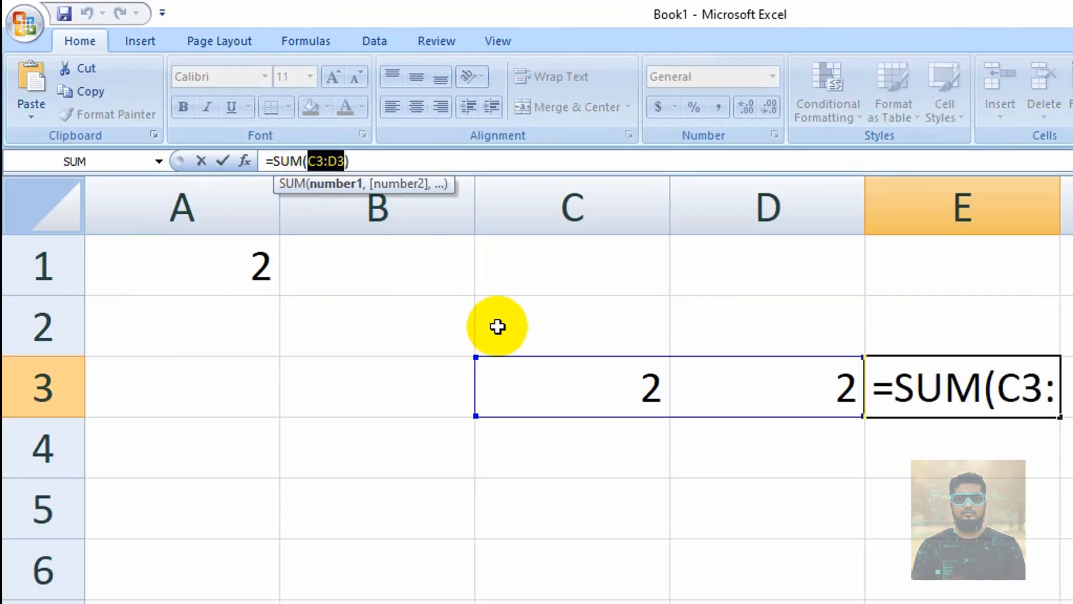
key(Return)
click(38, 383)
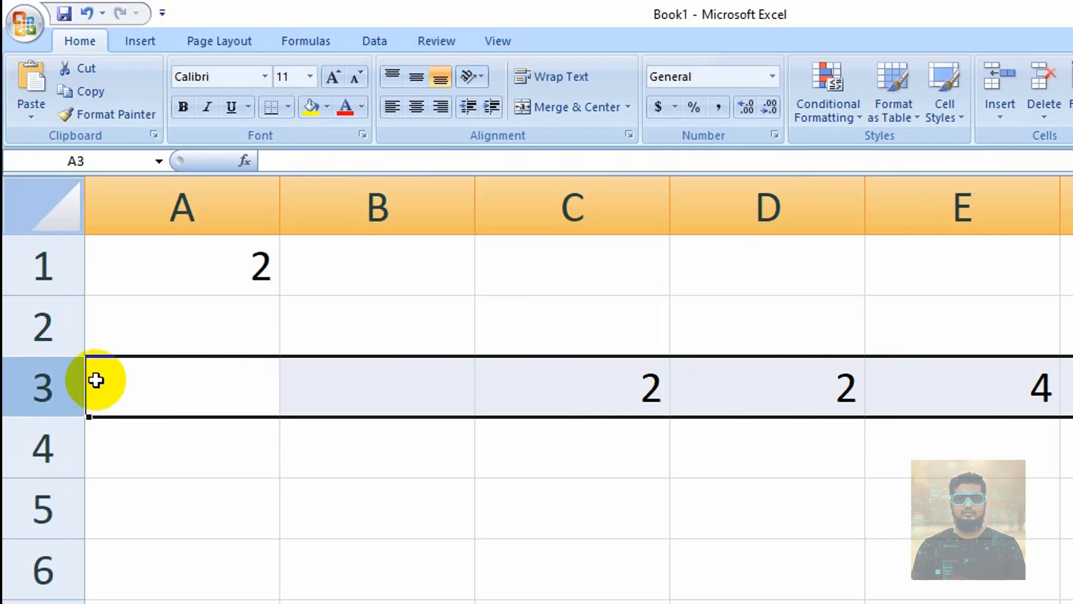
click(381, 180)
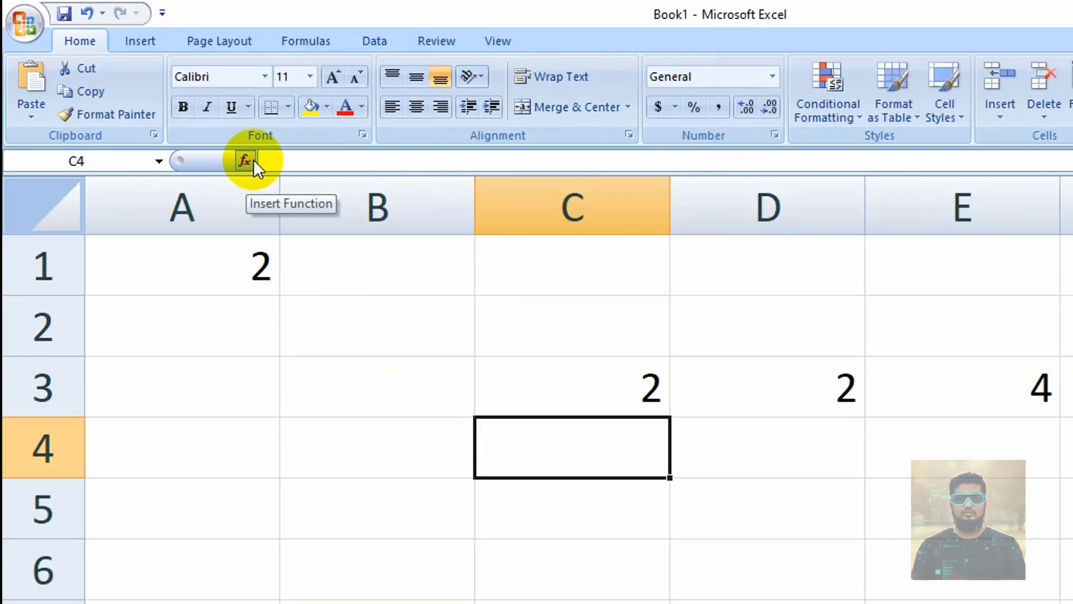
Clear the numbers from the sheet and enter the formula =1+1 in cell A1.
click(284, 158)
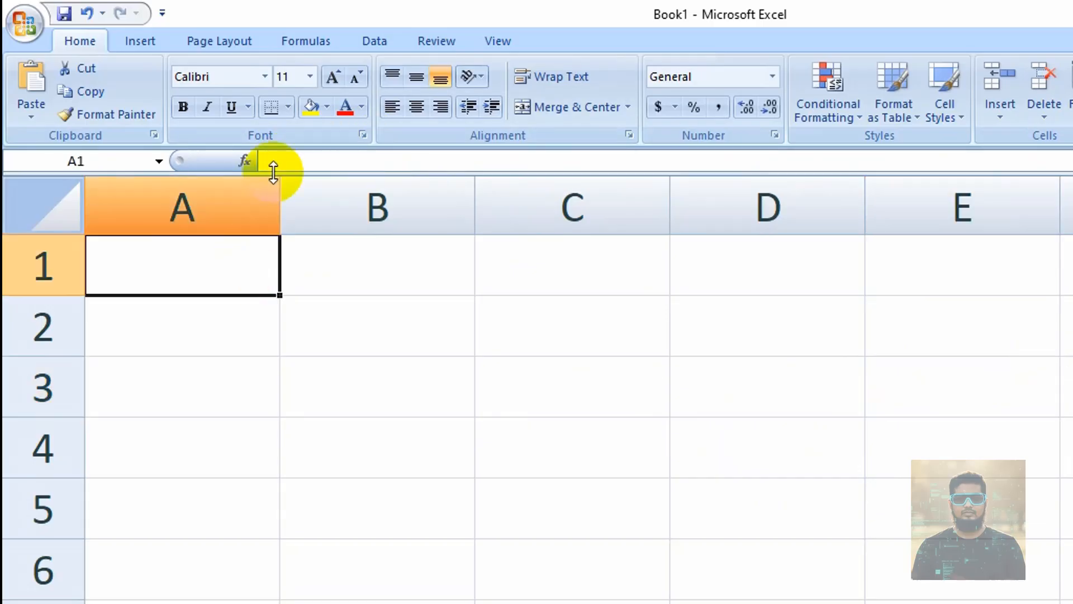
click(279, 161)
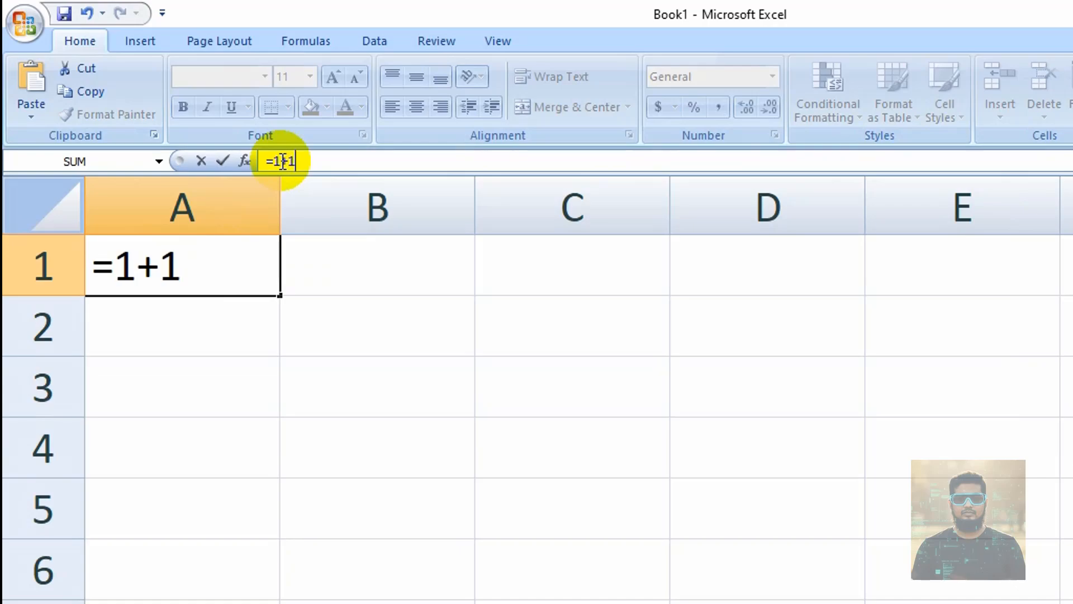
key(Return)
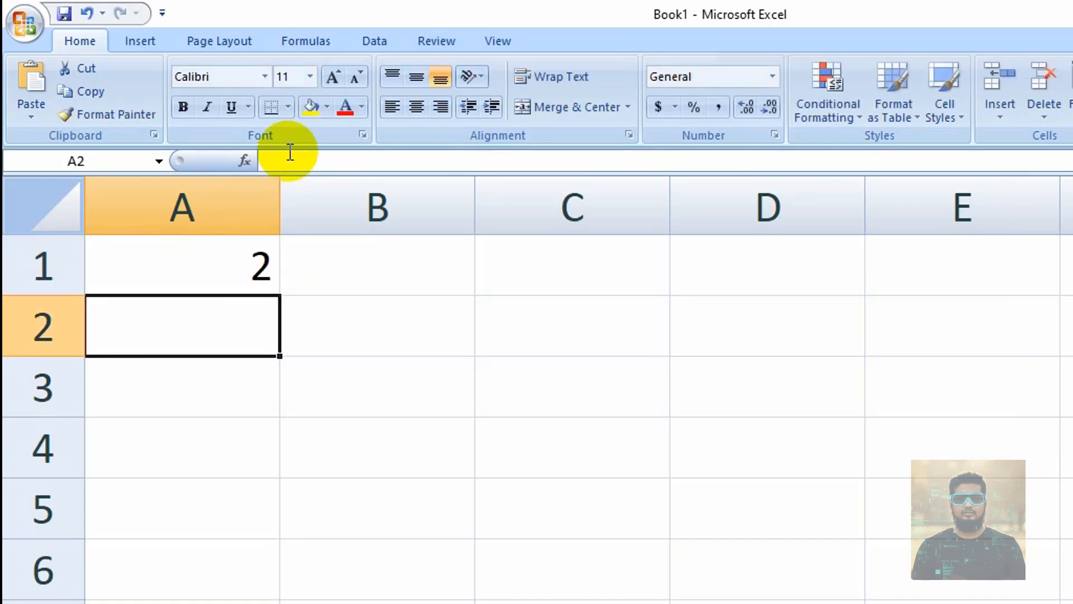
click(249, 266)
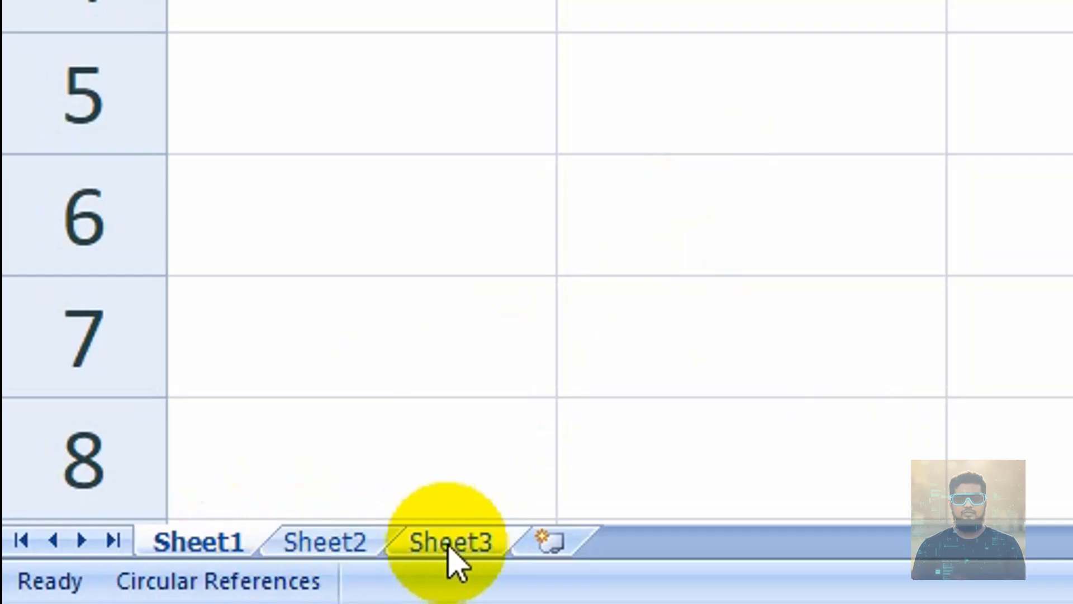
Add four new worksheets, Sheet4 to Sheet7, after Sheet3.
click(555, 542)
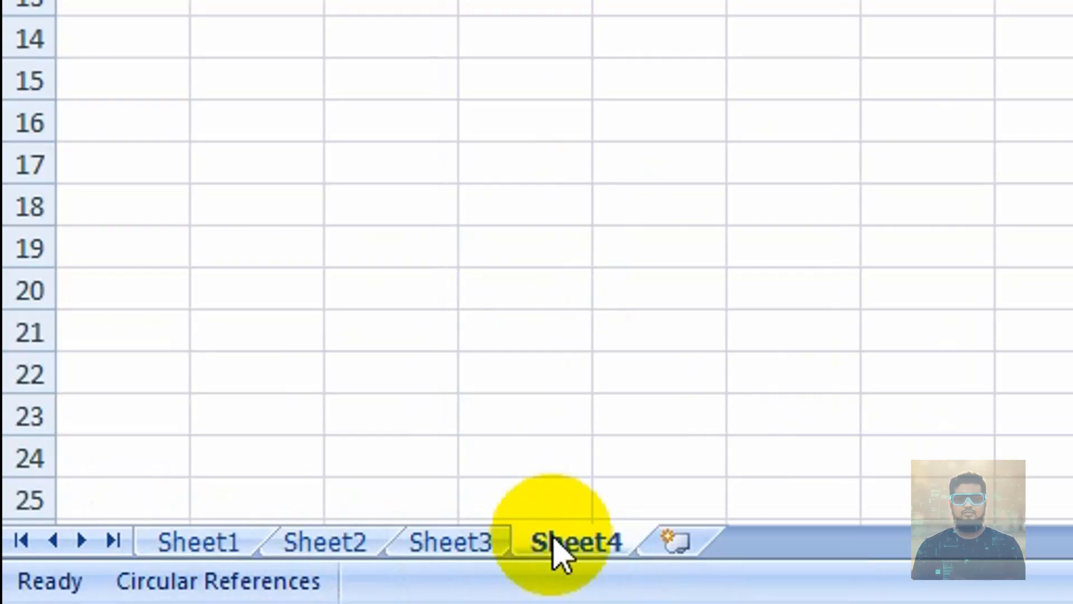
click(666, 536)
click(805, 537)
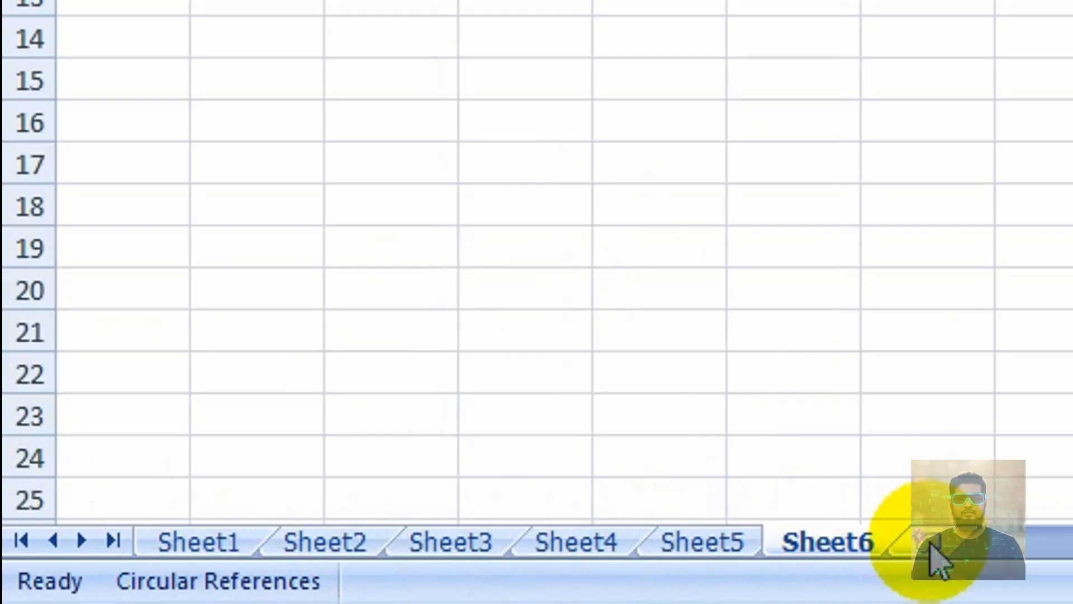
click(934, 547)
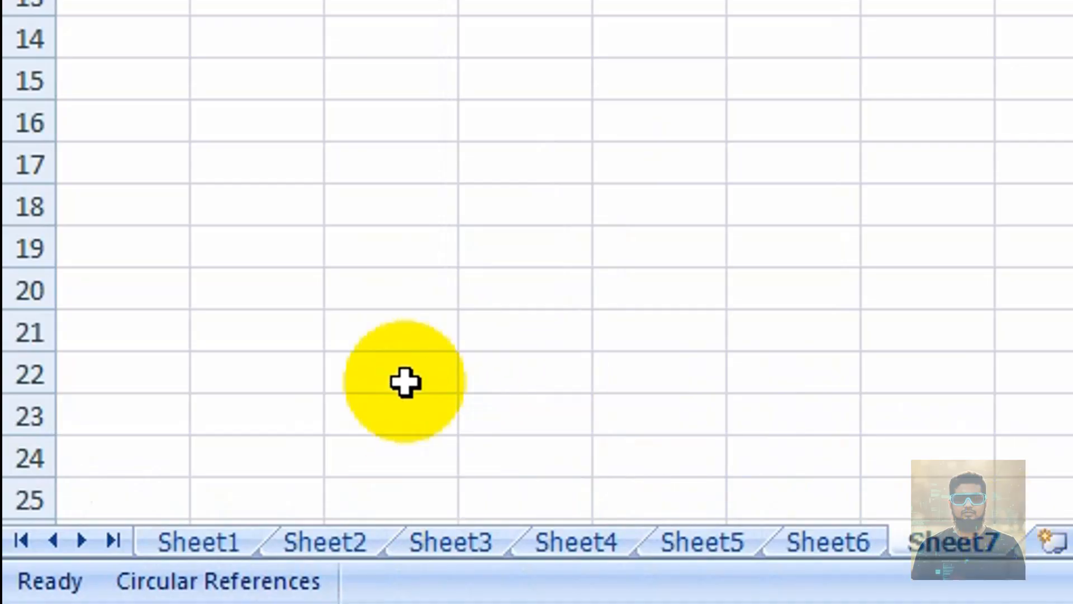
Rename Sheet1 as calculation and Sheet2 as attendence.
right_click(206, 550)
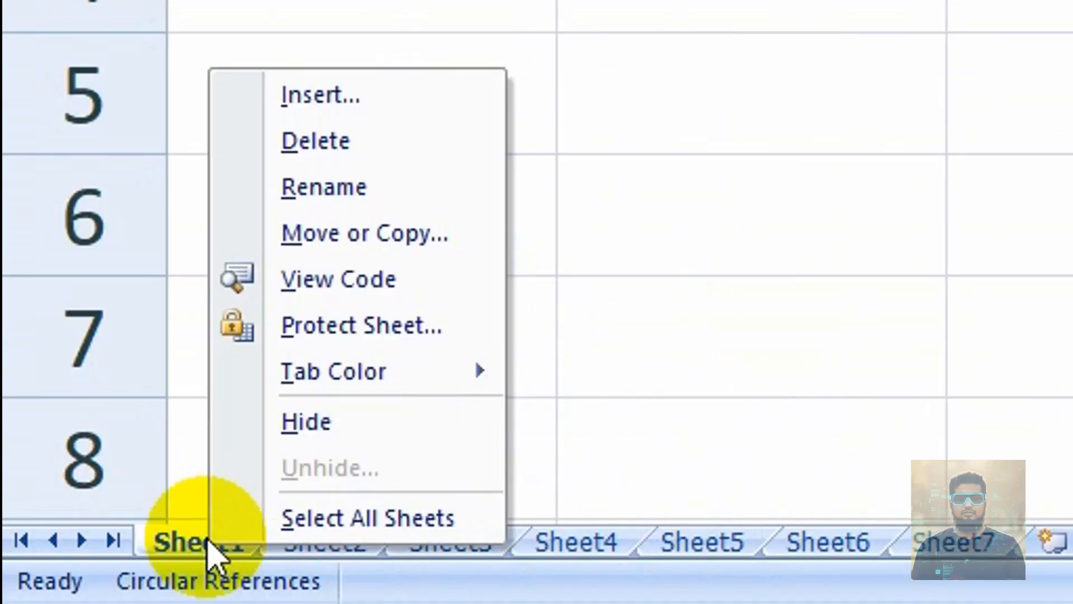
click(369, 187)
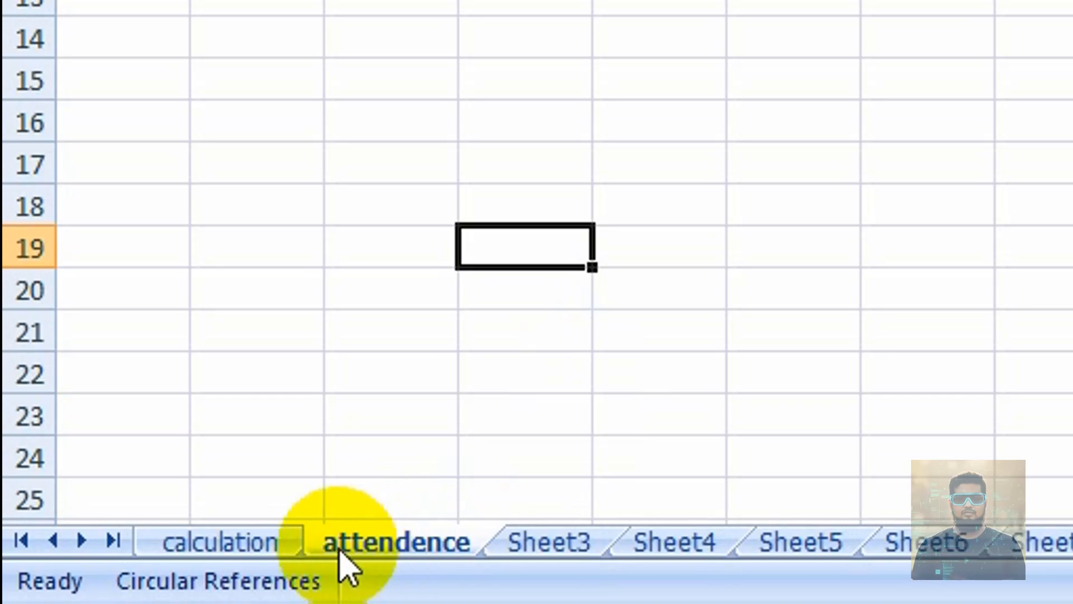
Colour the attendence sheet's tab green and the calculation sheet's tab red.
right_click(339, 545)
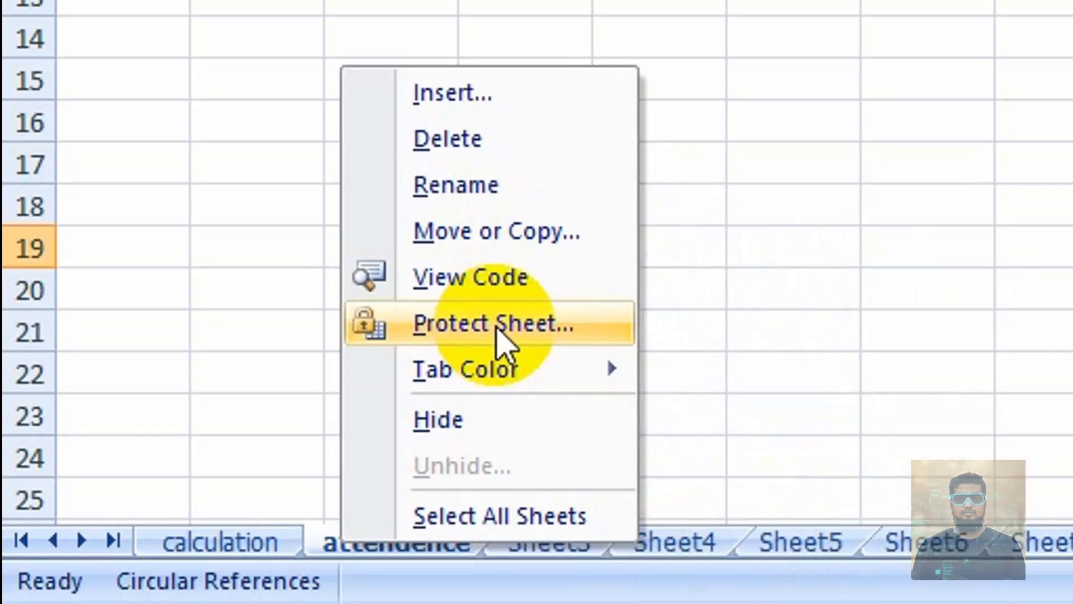
mouse_move(551, 383)
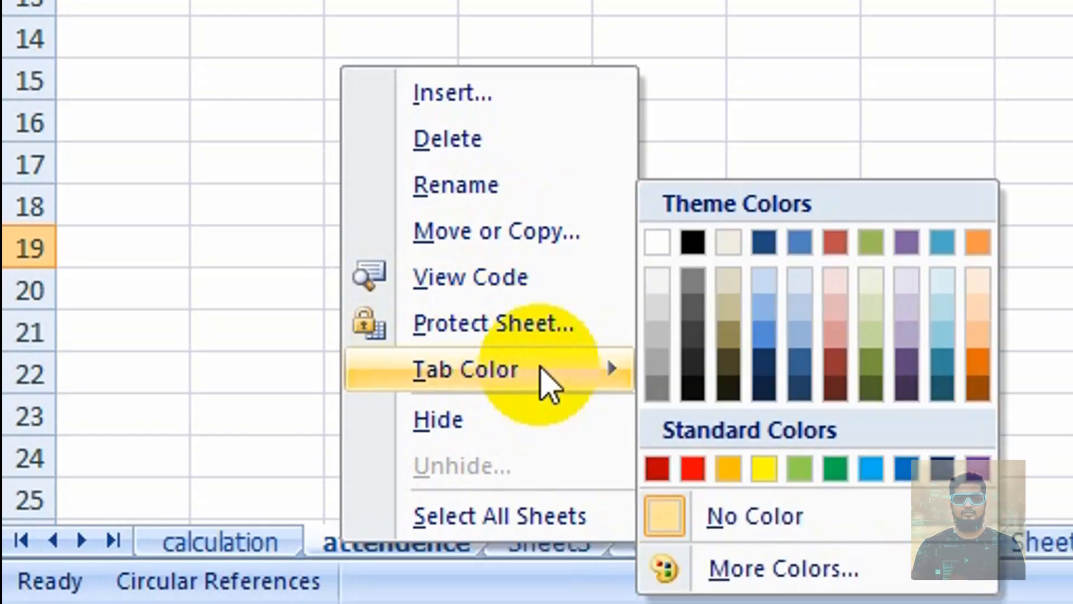
click(799, 468)
right_click(202, 545)
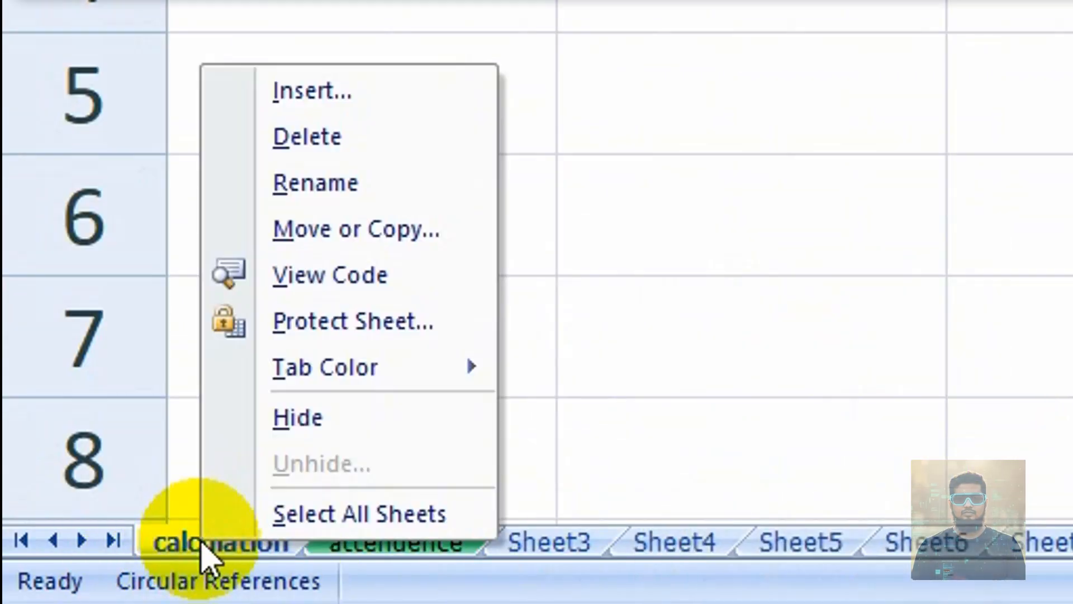
mouse_move(455, 367)
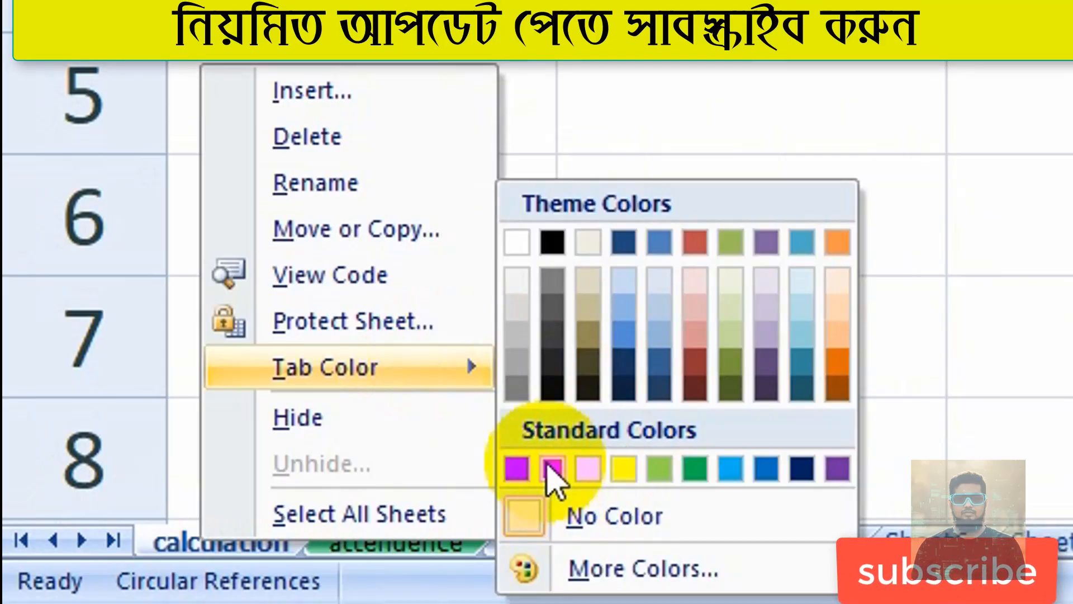
click(552, 468)
Check the Hide option available for Sheet3, and delete Sheet7 and Sheet6.
right_click(534, 541)
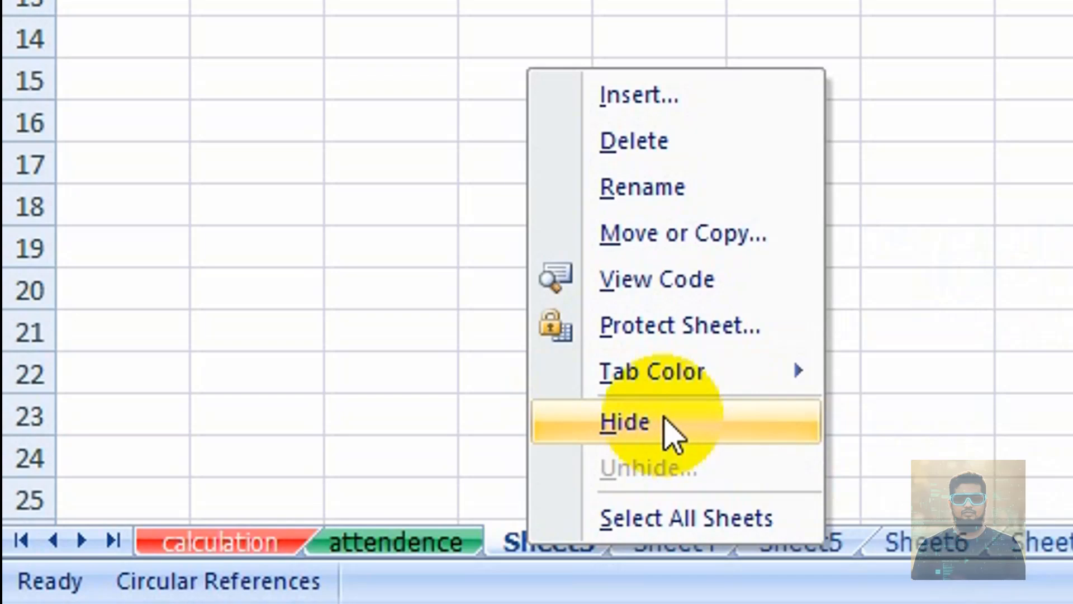
click(676, 436)
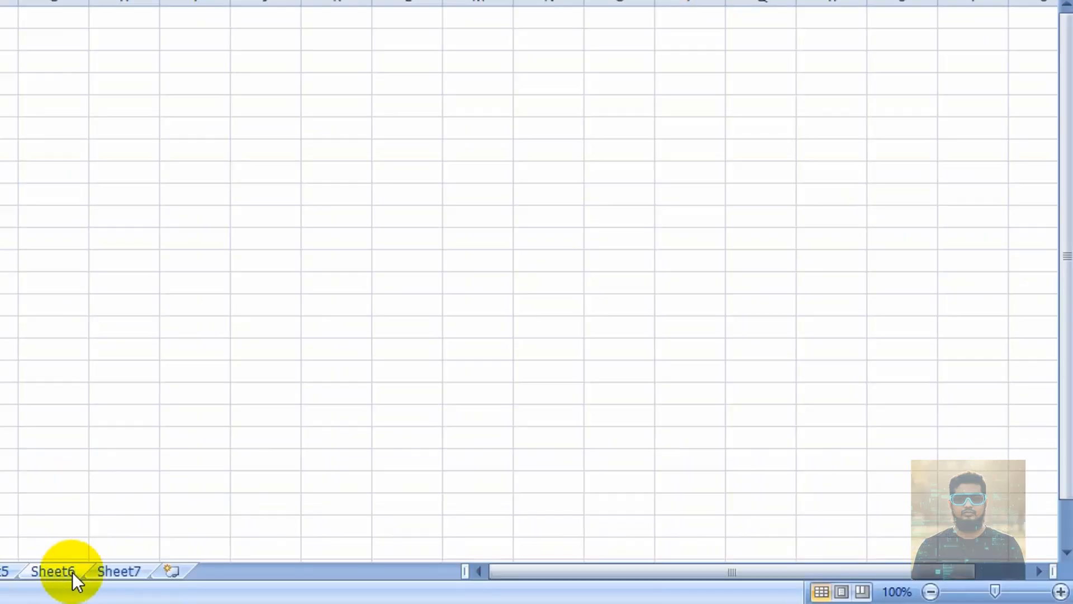
right_click(117, 568)
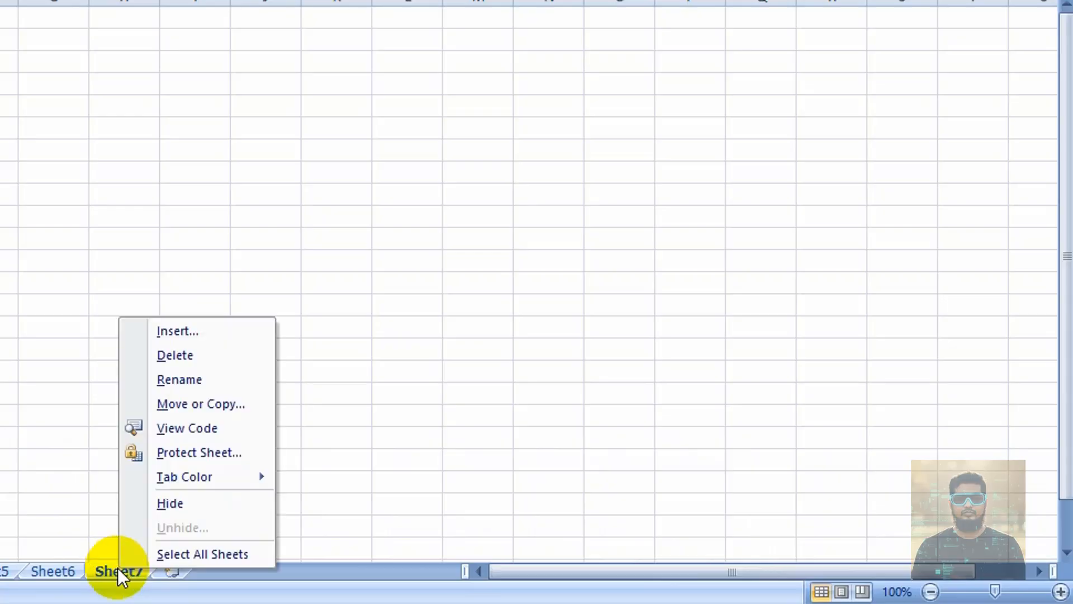
click(182, 357)
right_click(39, 567)
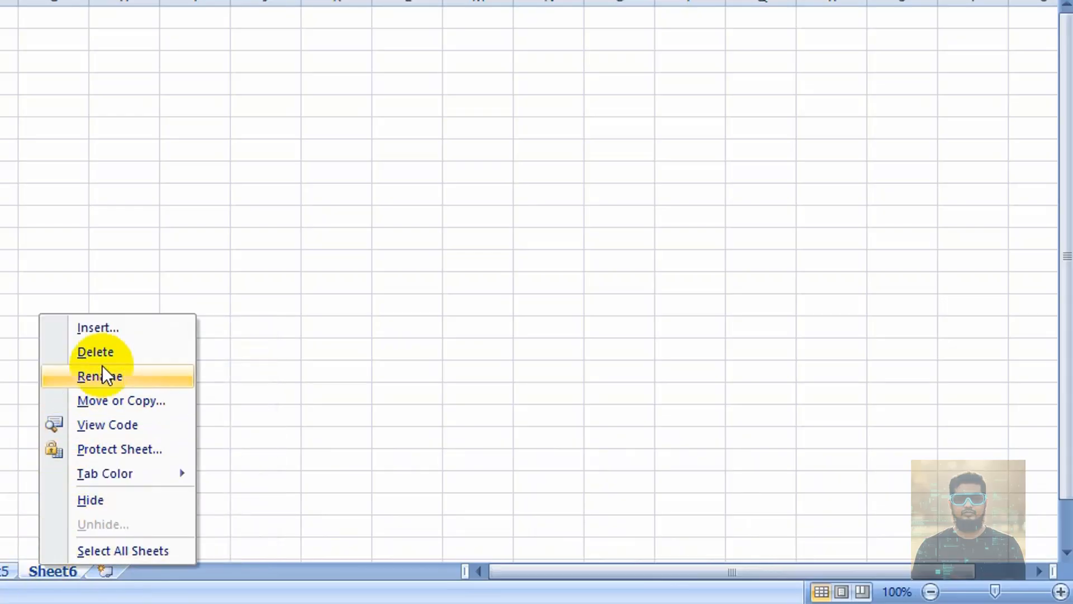
click(108, 350)
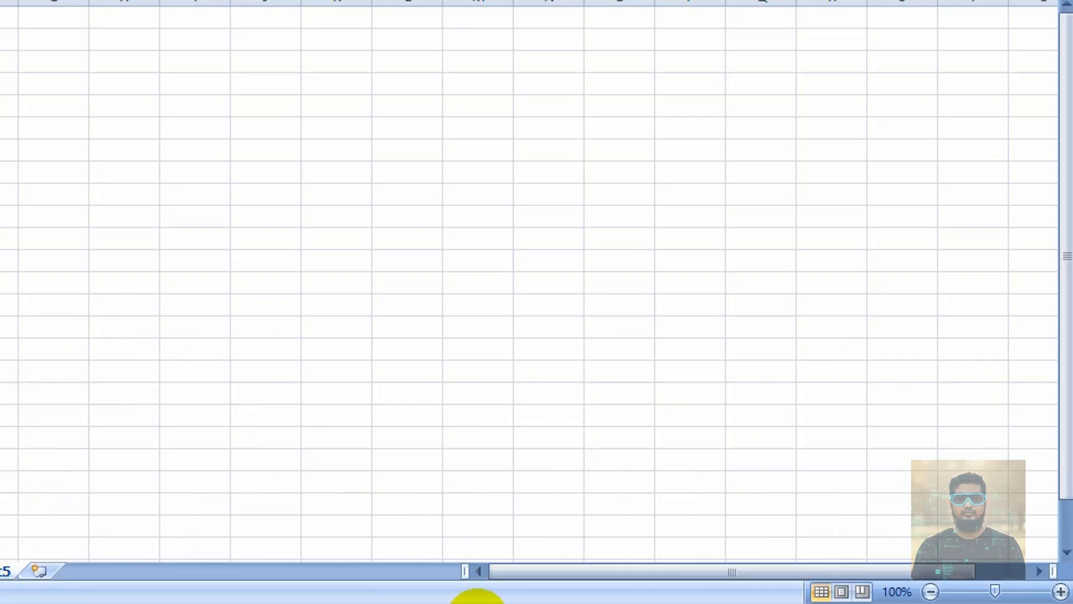
Scroll Sheet5 sideways to the further columns and back, and scroll down through its rows.
drag(660, 574, 736, 571)
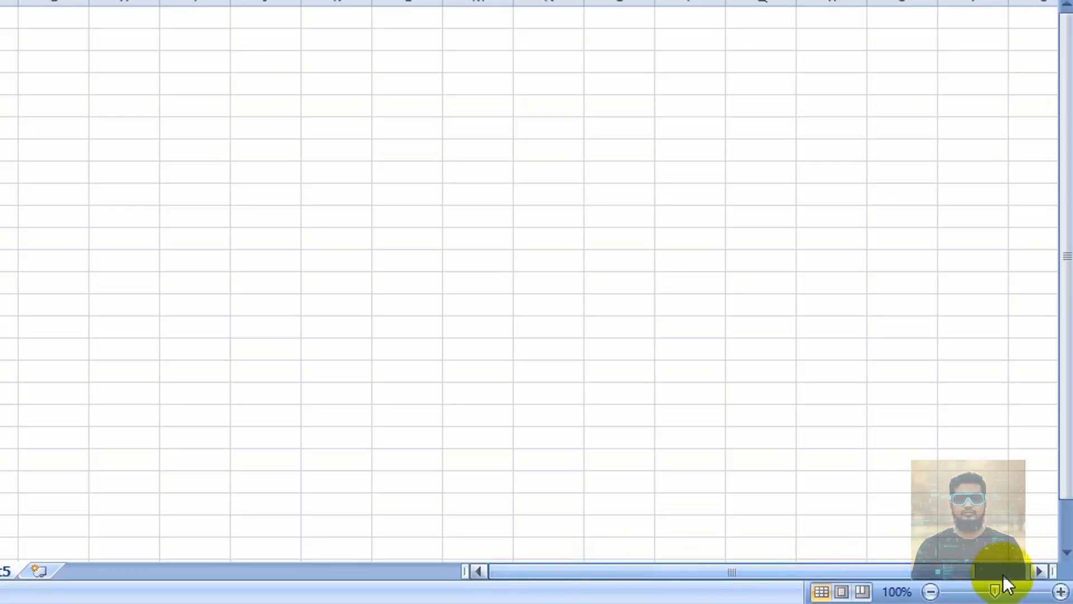
click(1038, 568)
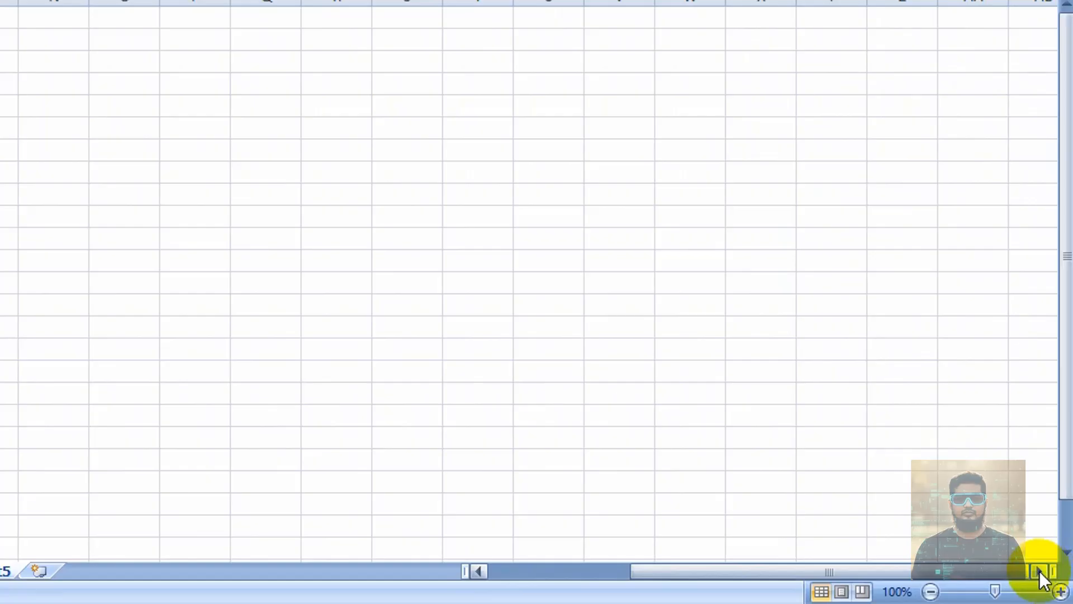
click(478, 569)
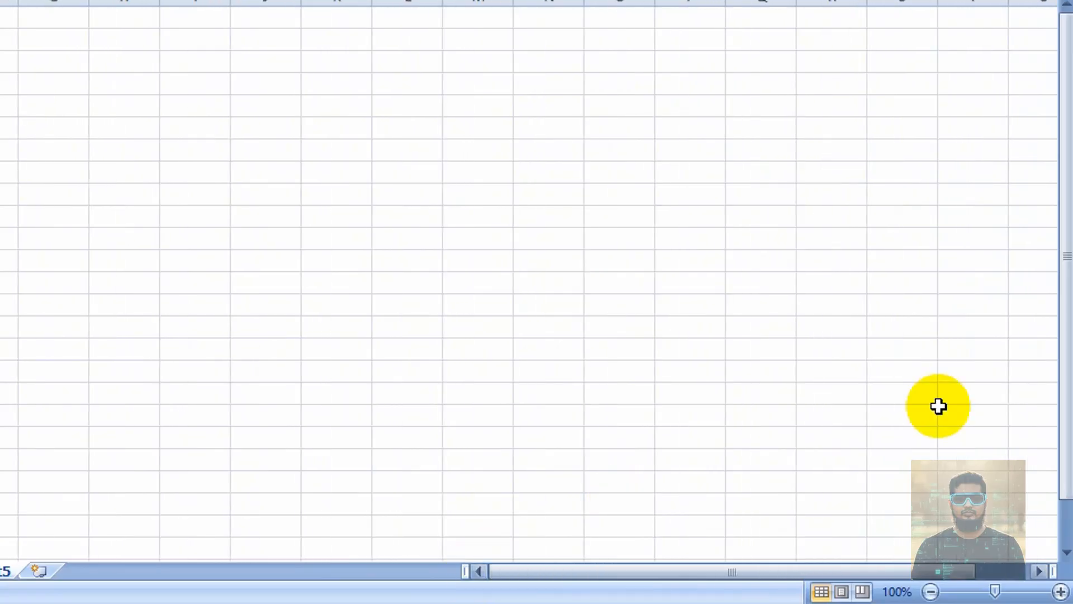
click(1066, 552)
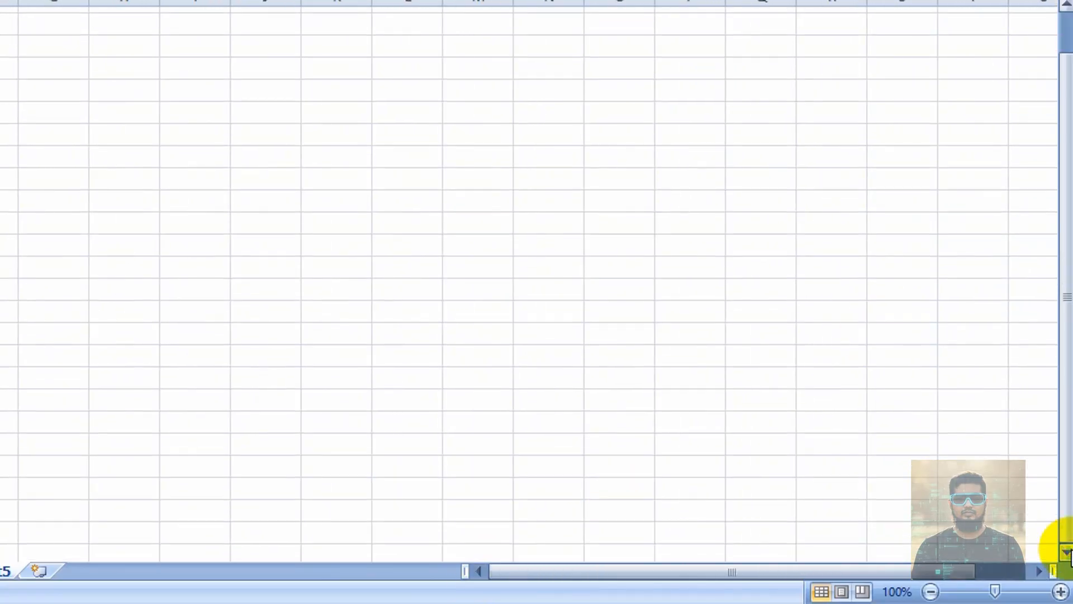
Return to the upper rows of the sheet and enlarge the worksheet view in steps beyond 150% zoom.
click(1067, 8)
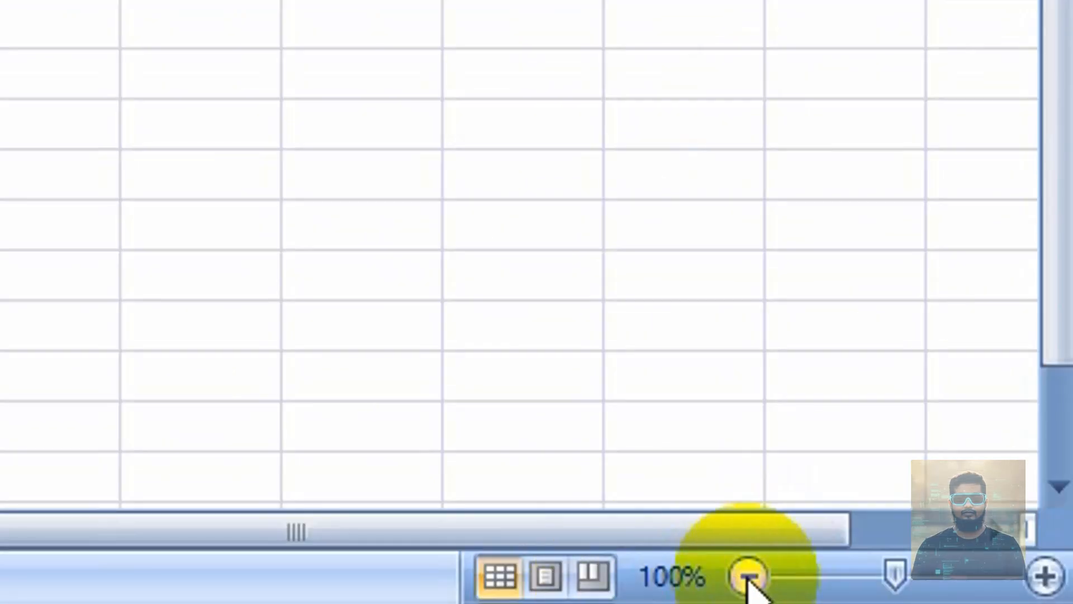
click(1045, 576)
click(1046, 576)
click(1045, 576)
click(1045, 576)
click(1045, 576)
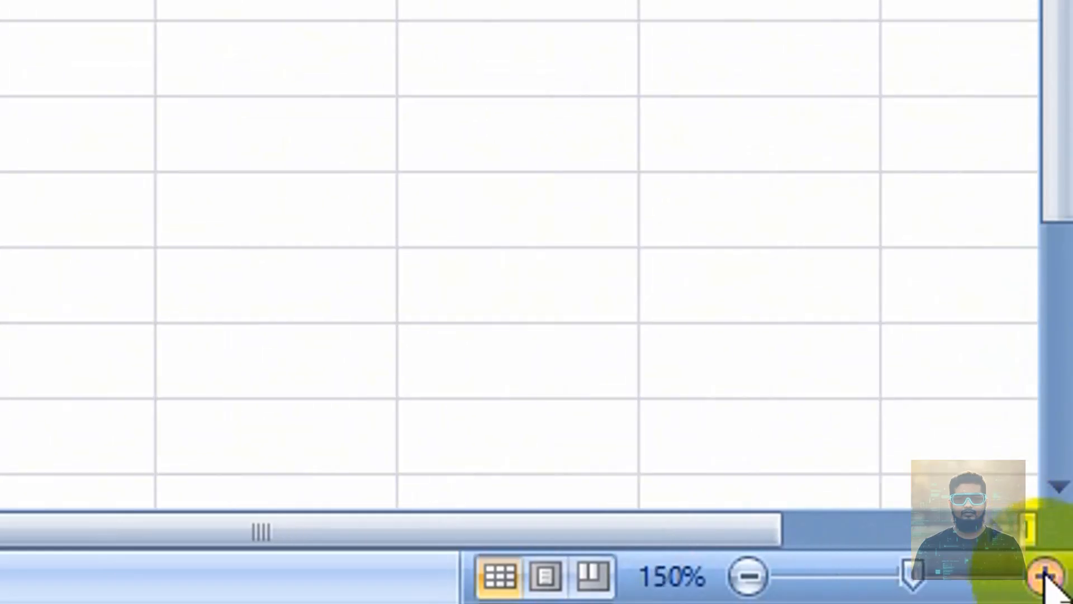
click(1045, 575)
click(1045, 575)
click(1045, 575)
Reduce the worksheet's zoom level again in several 10% steps.
click(749, 576)
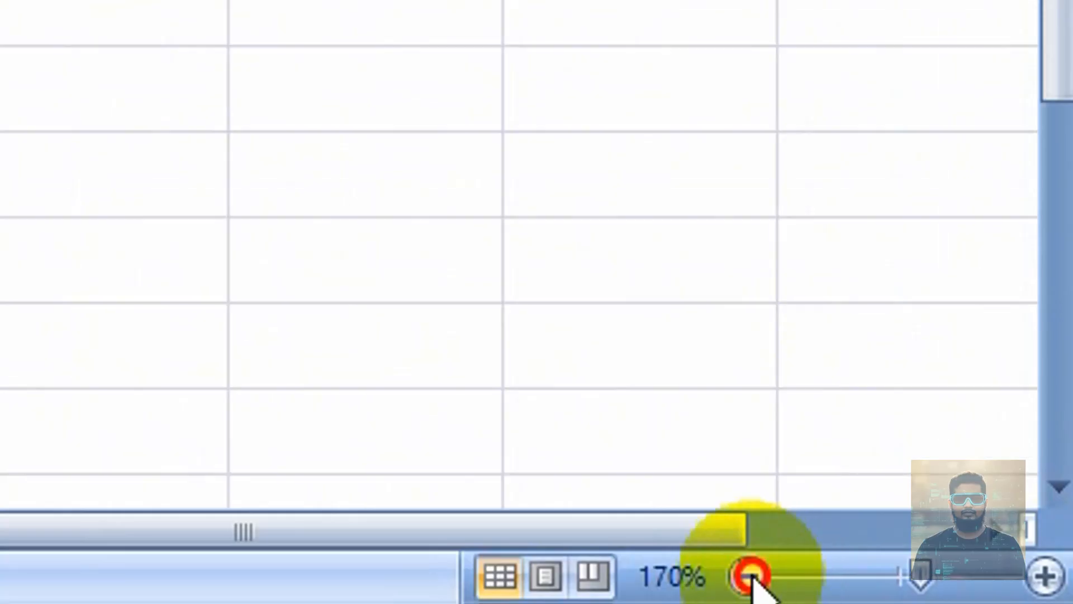
click(749, 576)
click(749, 576)
click(749, 576)
click(749, 576)
click(749, 575)
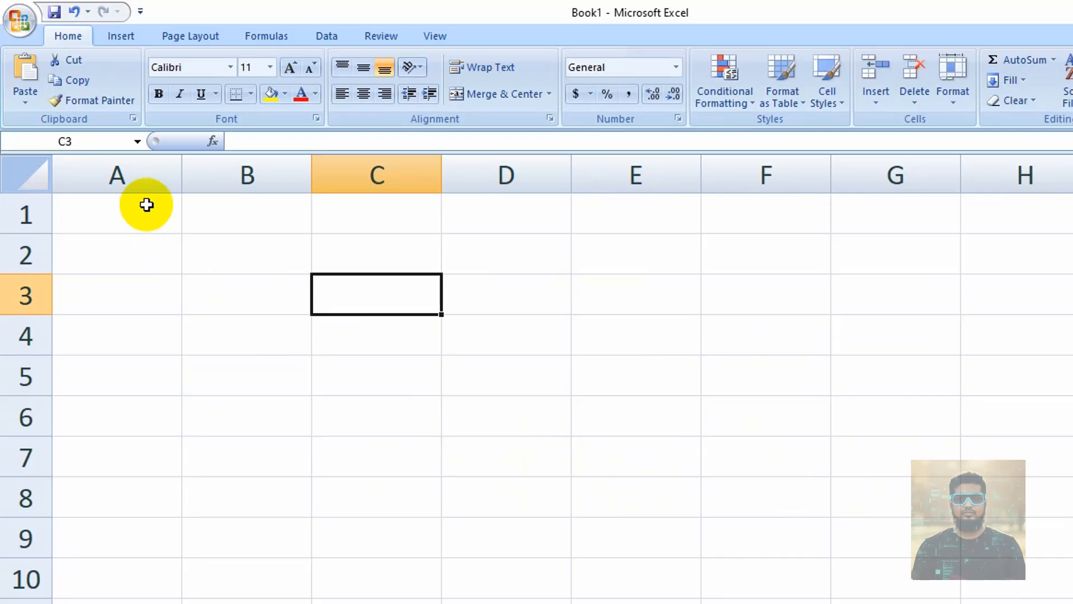
Demonstrate a column range by selecting A1 alone and then cells A1 to A10, and clear the selection.
click(102, 210)
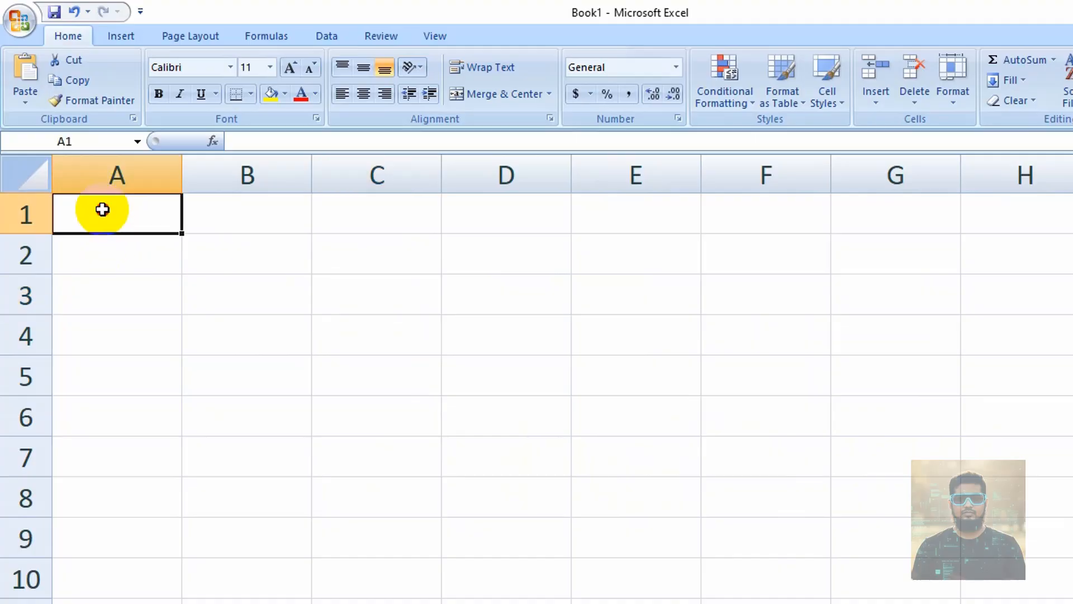
drag(105, 220, 155, 574)
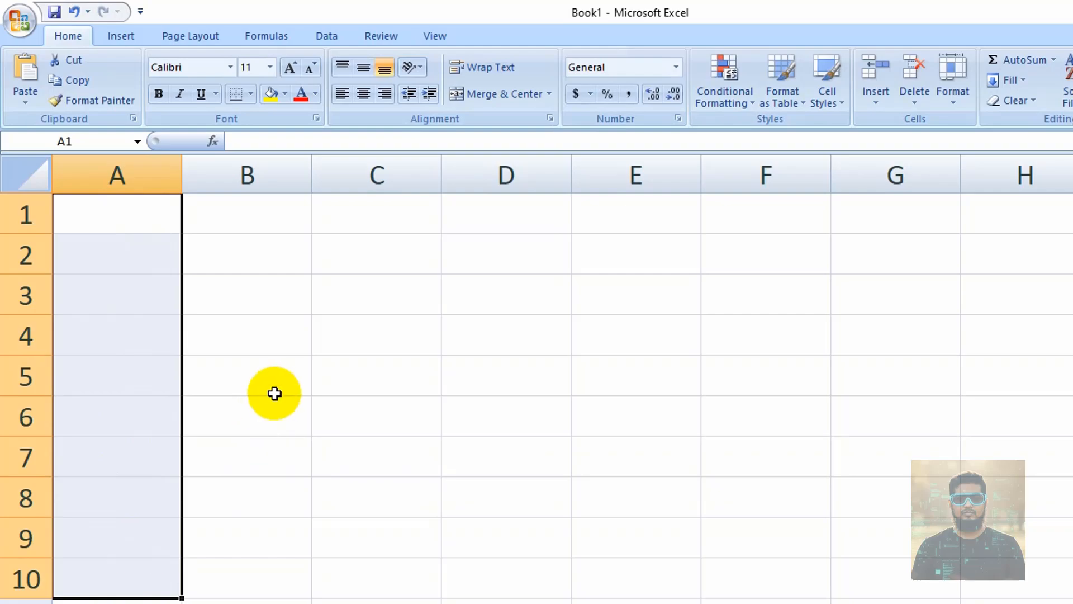
click(273, 386)
drag(135, 211, 136, 570)
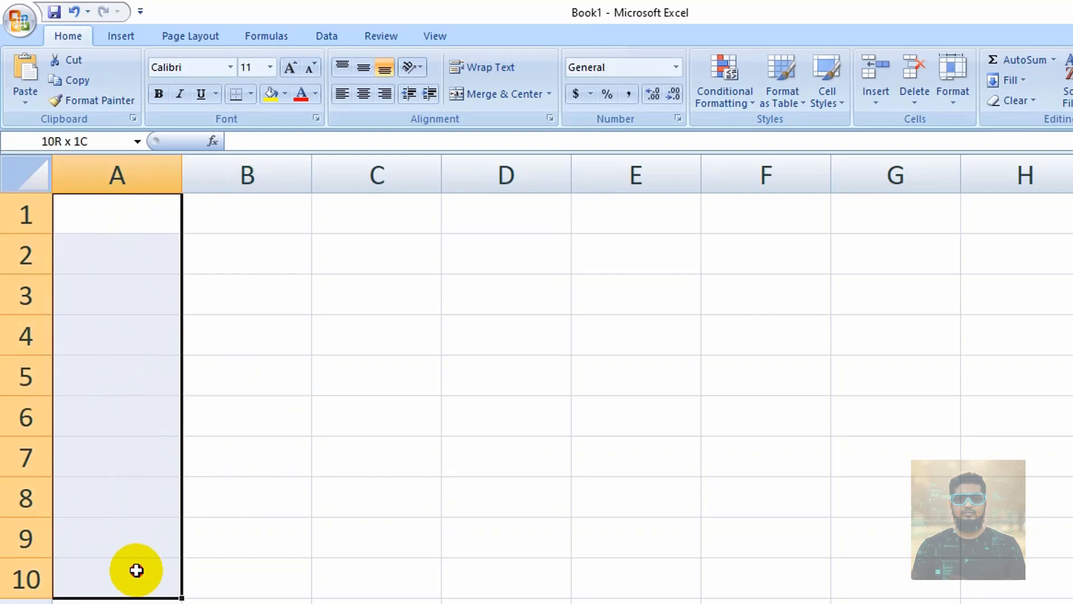
click(281, 381)
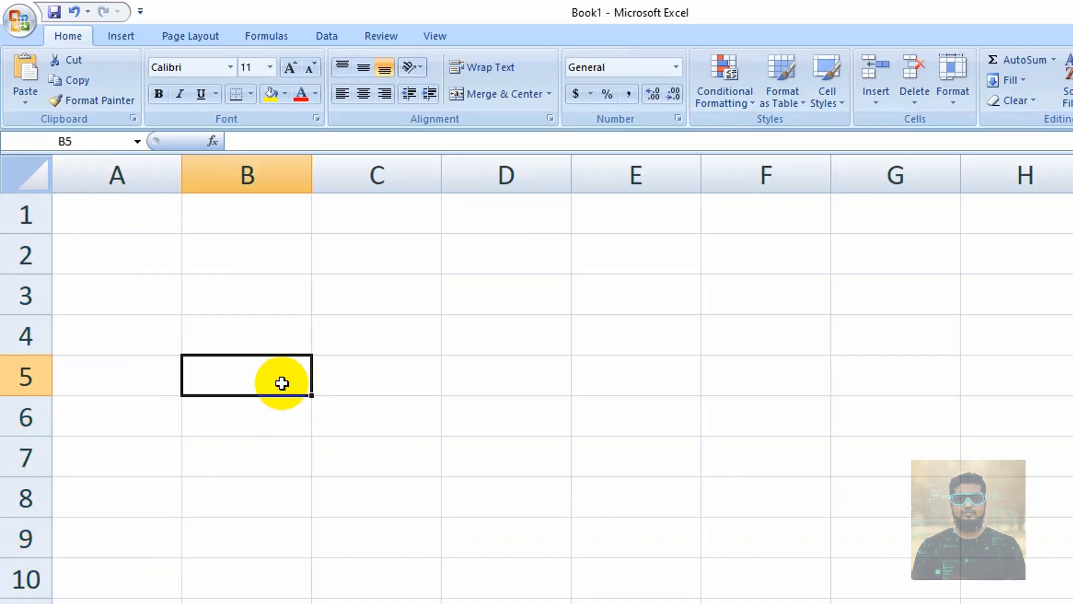
Demonstrate a row range by selecting row 1 from A1 past G1, and a block range by selecting A1 to E5.
drag(139, 210, 974, 208)
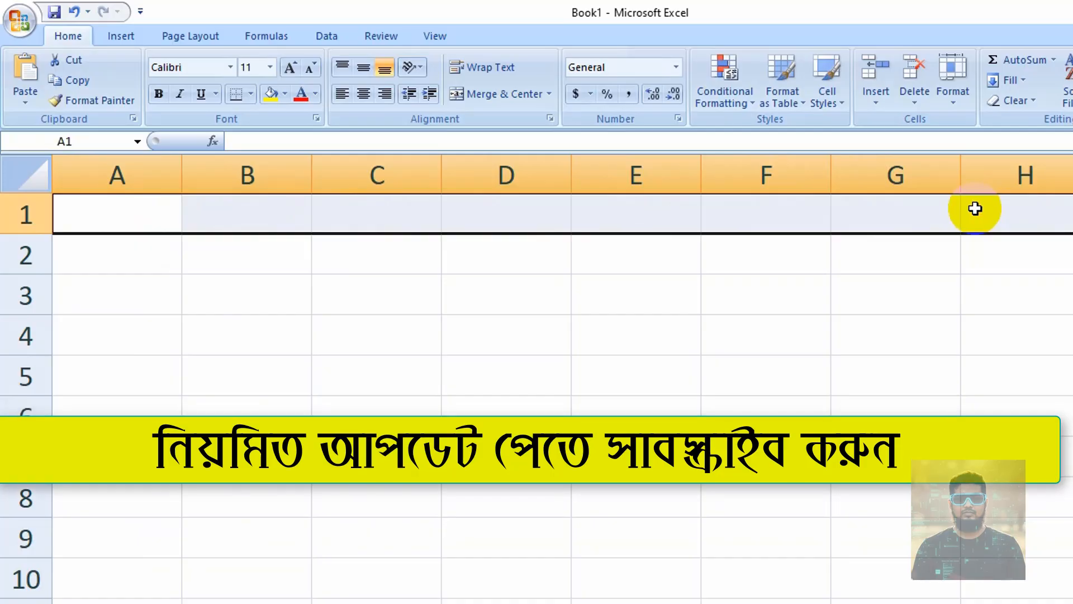
click(258, 262)
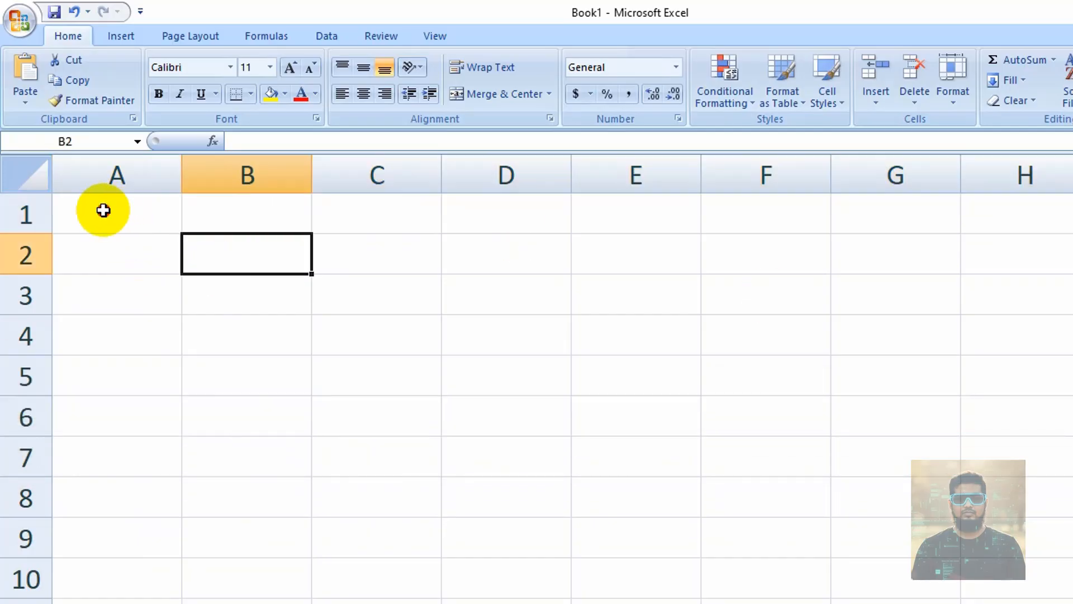
drag(104, 210, 619, 382)
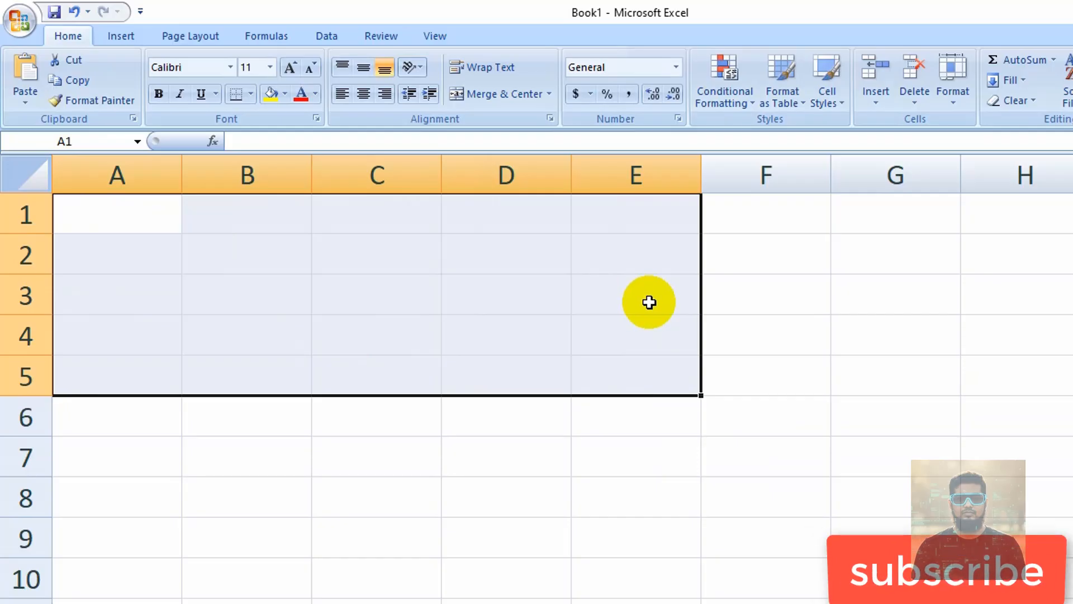
click(862, 431)
click(551, 455)
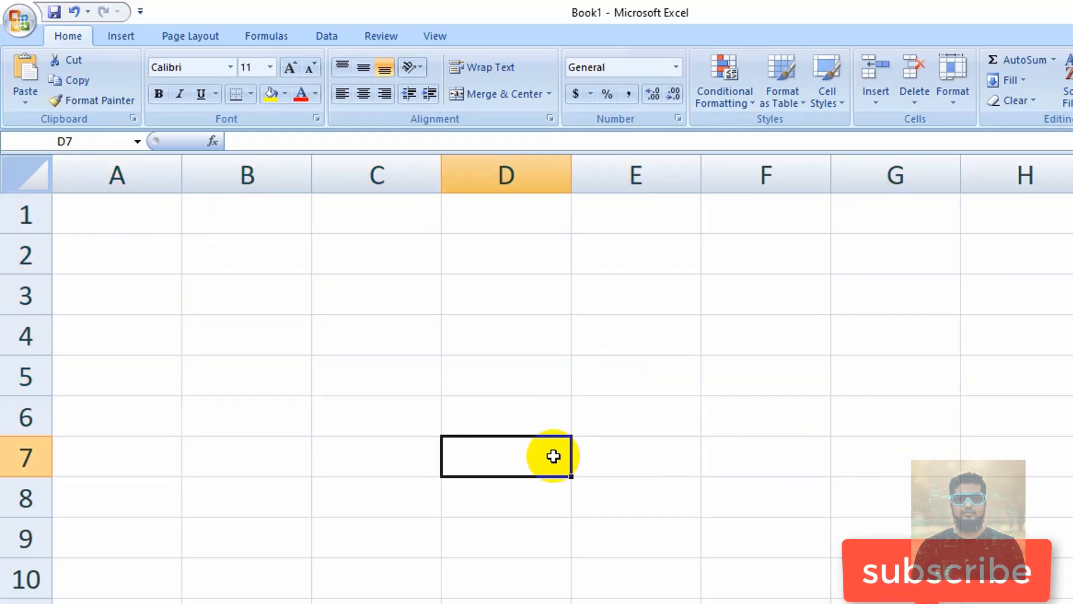
text(=)
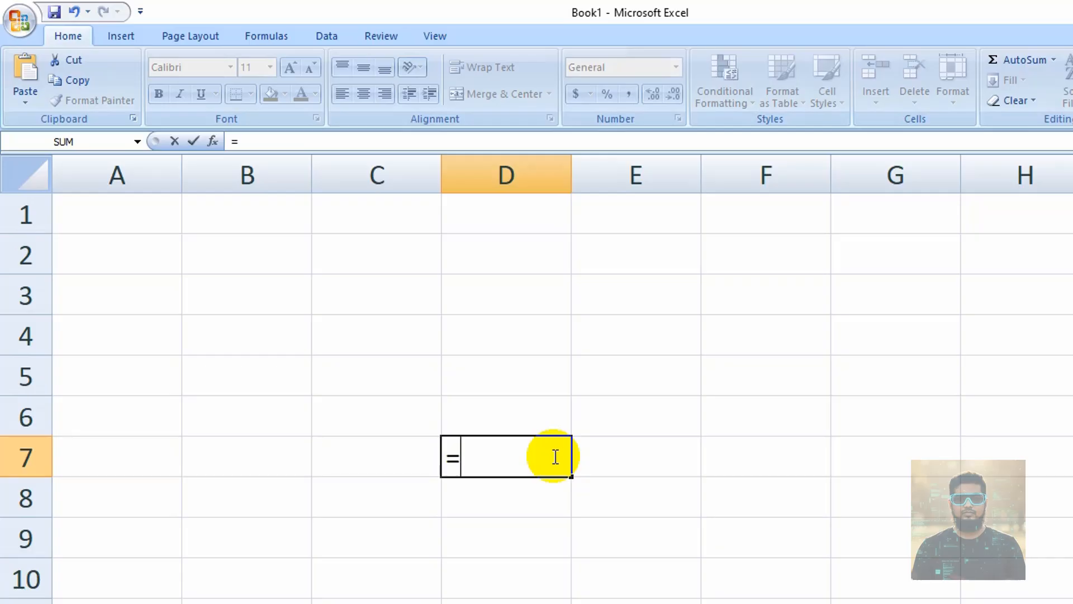
text(a1)
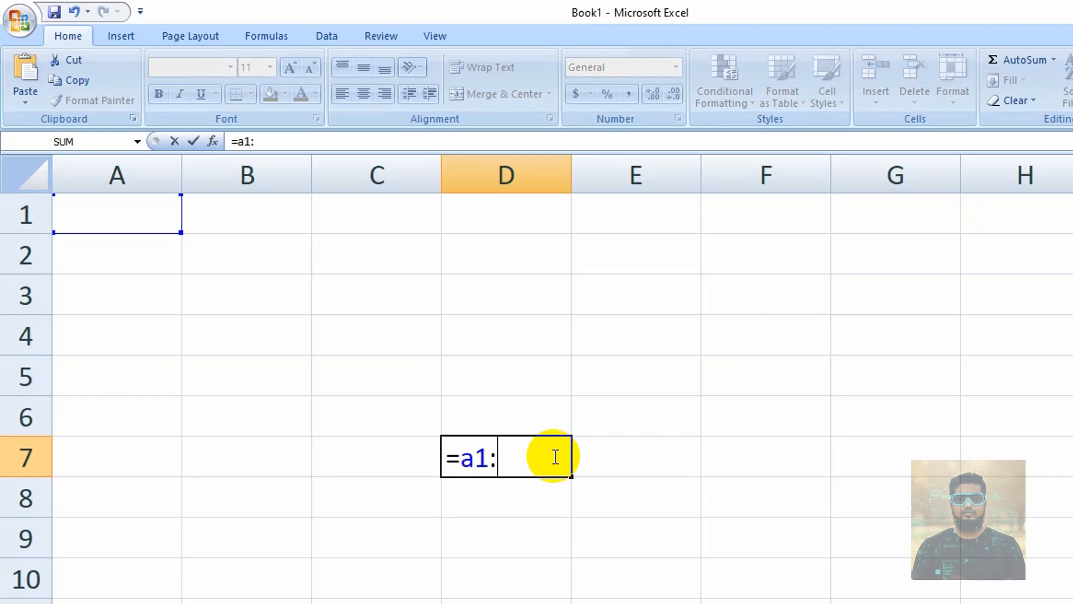
text(:d5)
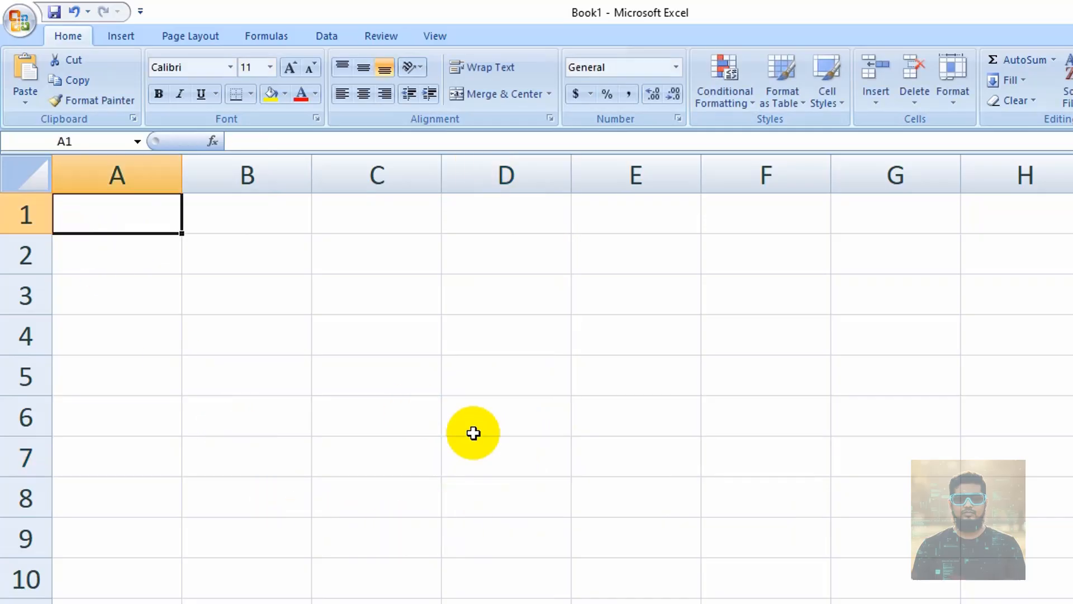
Write the range reference =a1:c5 in cell D6 and point out the cells it covers.
click(490, 422)
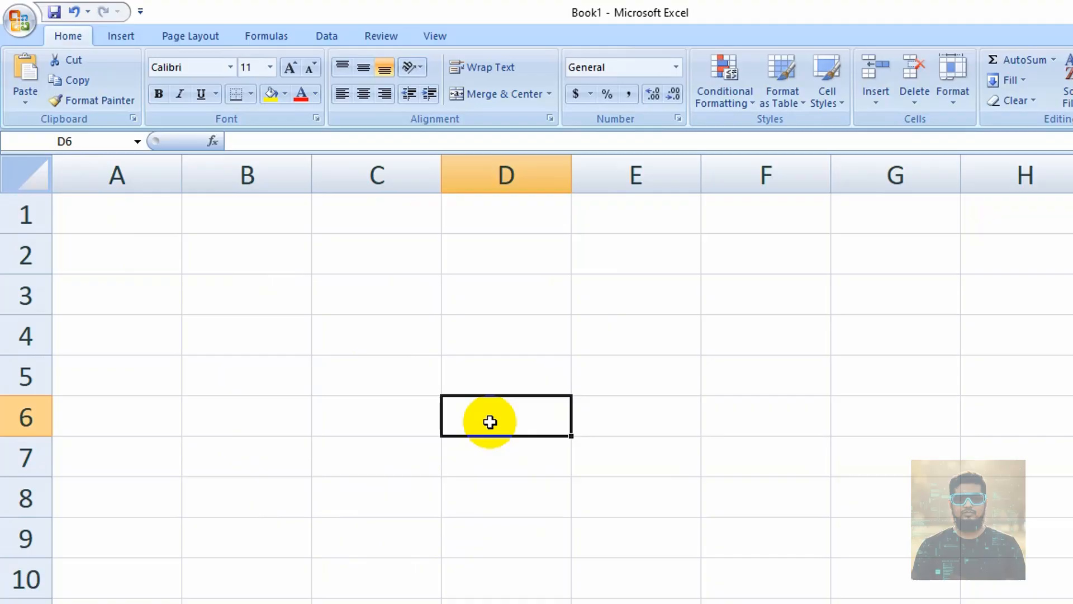
text(=)
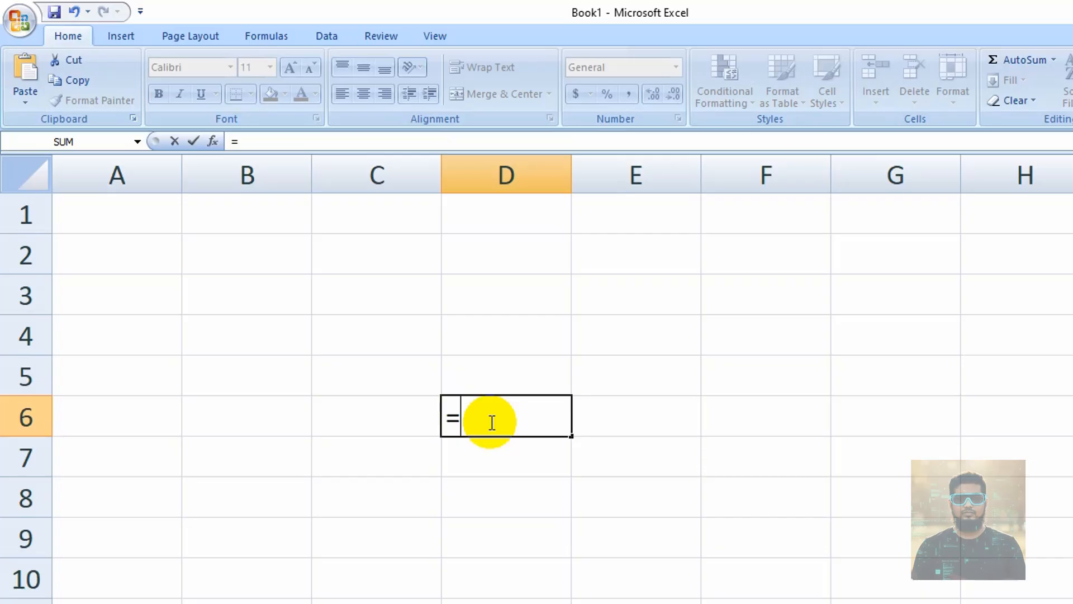
text(a)
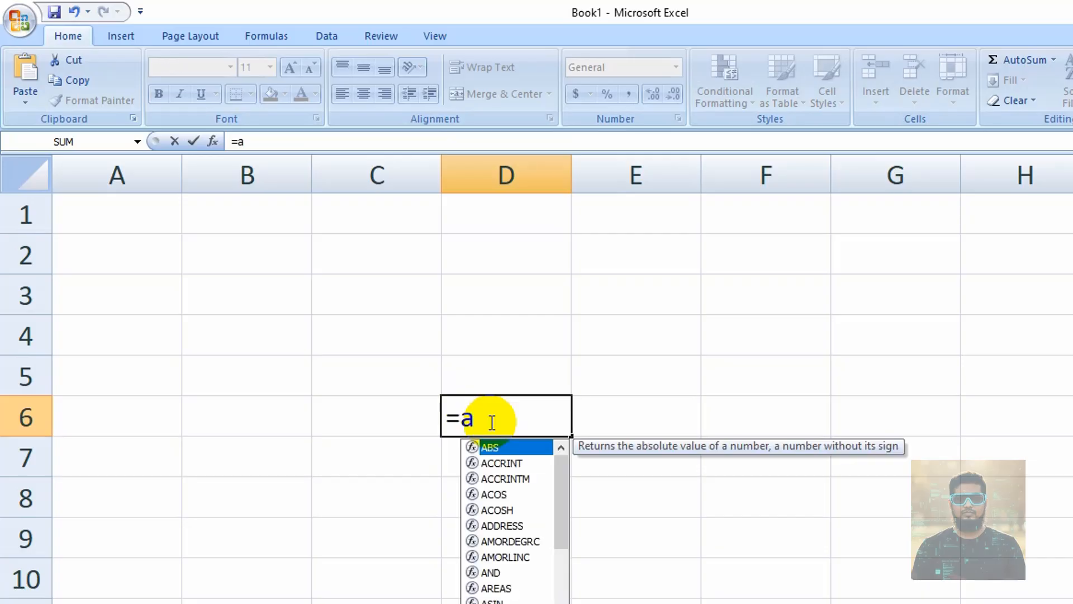
text(1:)
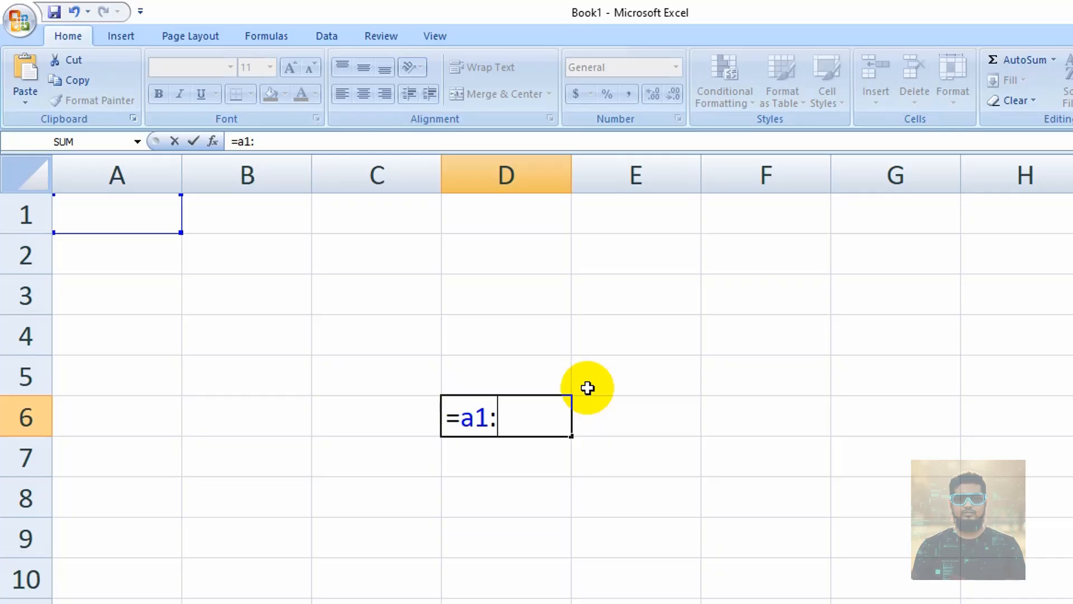
text(c)
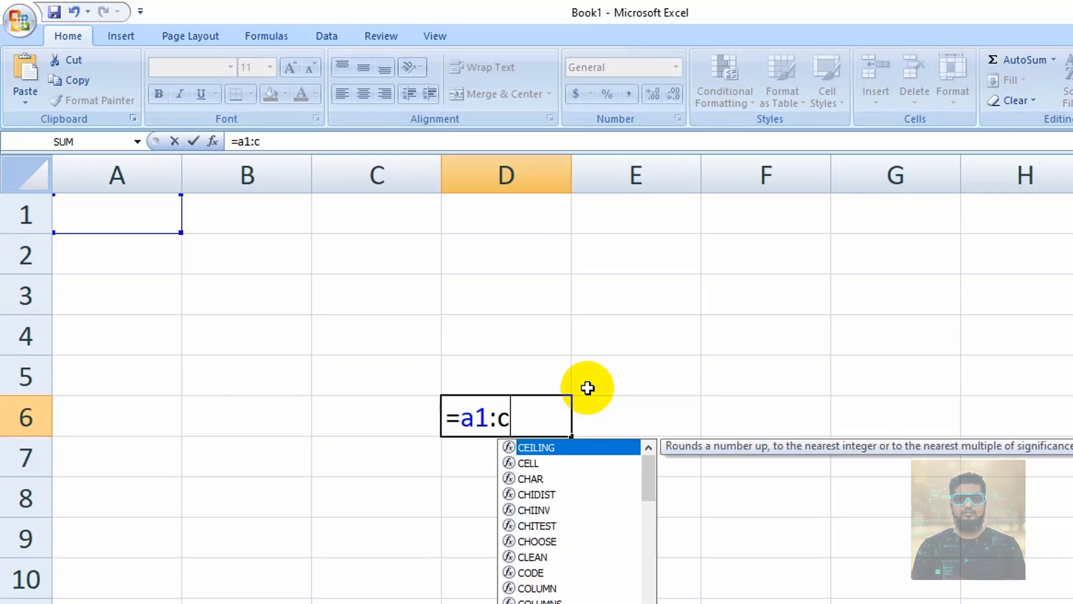
text(5)
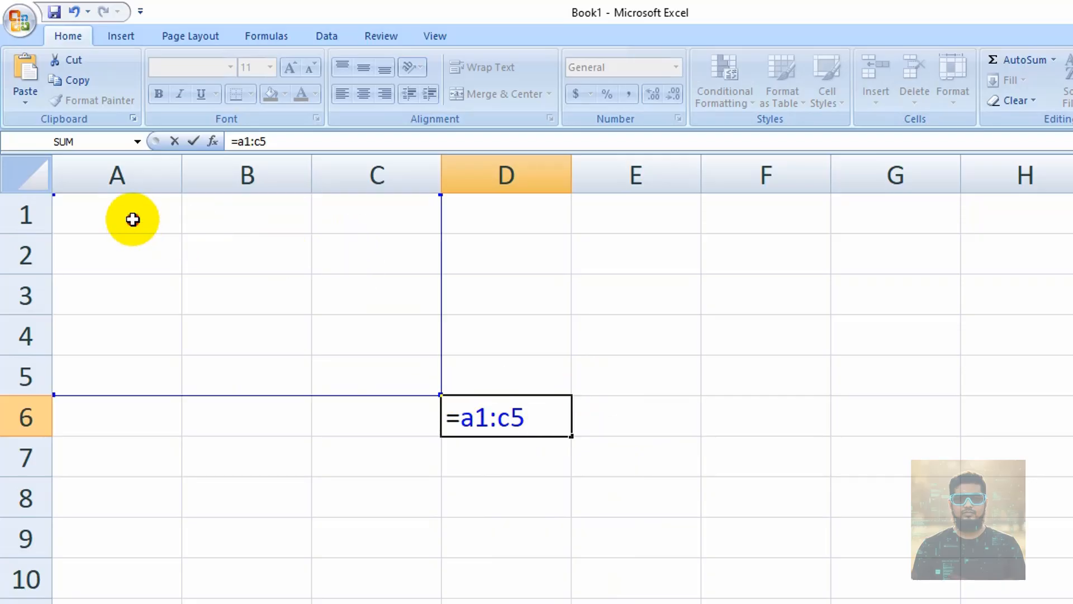
drag(134, 218, 331, 304)
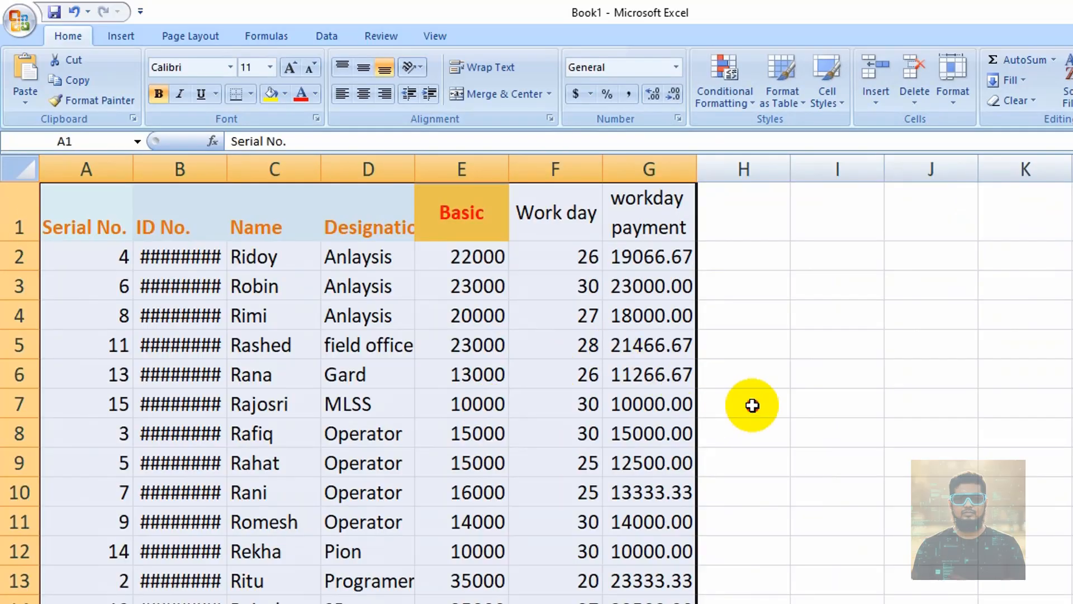
In the payroll table, make column A slightly narrower and row 1 slightly shorter.
click(749, 404)
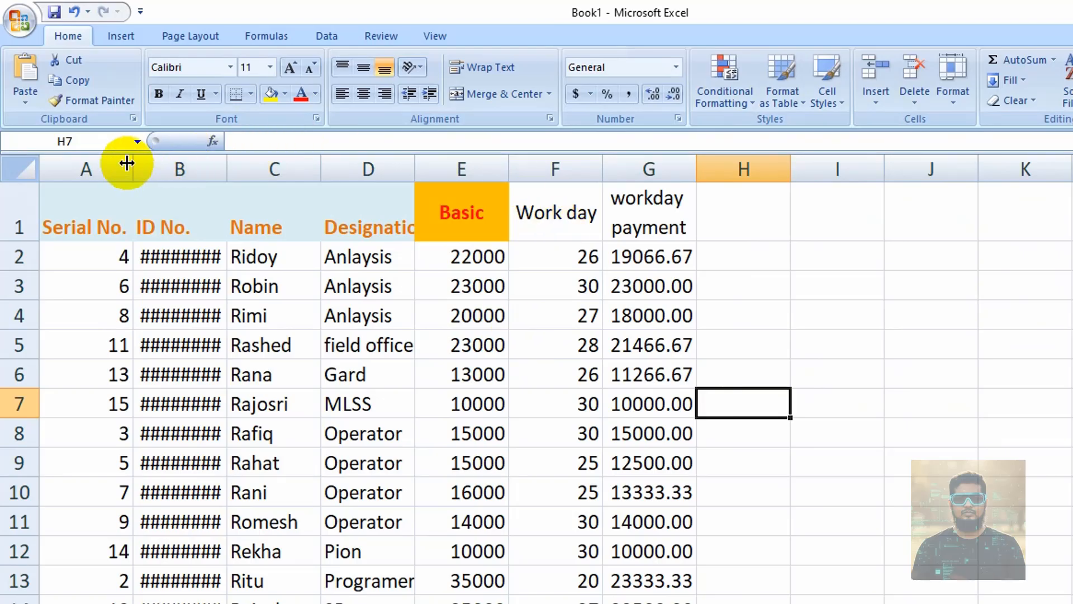
mouse_move(131, 170)
mouse_down()
mouse_move(170, 175)
mouse_move(130, 171)
mouse_up()
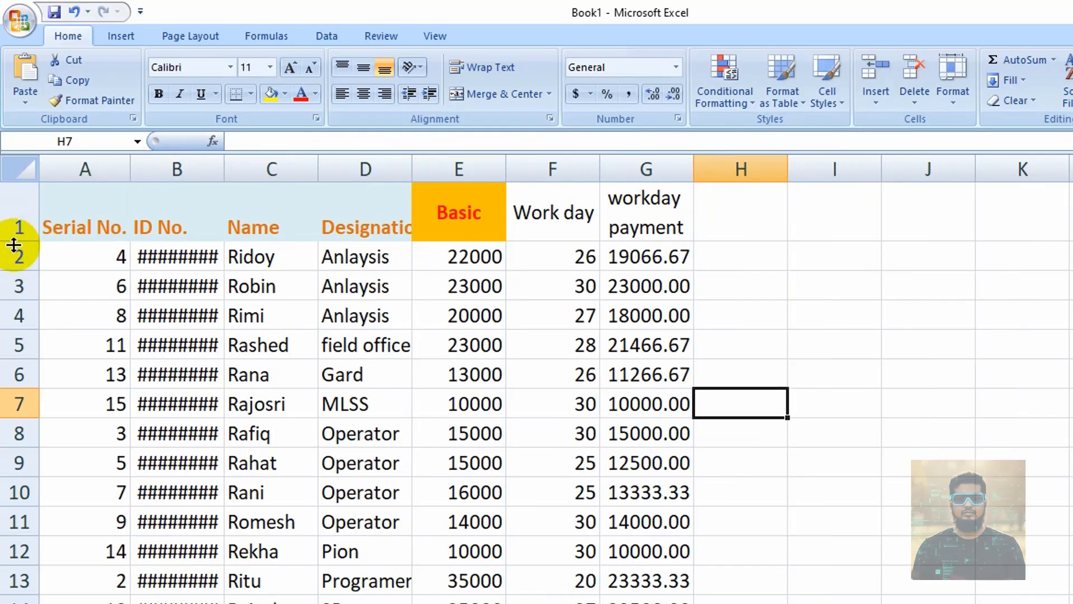
mouse_move(15, 239)
mouse_down()
mouse_move(24, 273)
mouse_move(22, 215)
mouse_move(24, 224)
mouse_up()
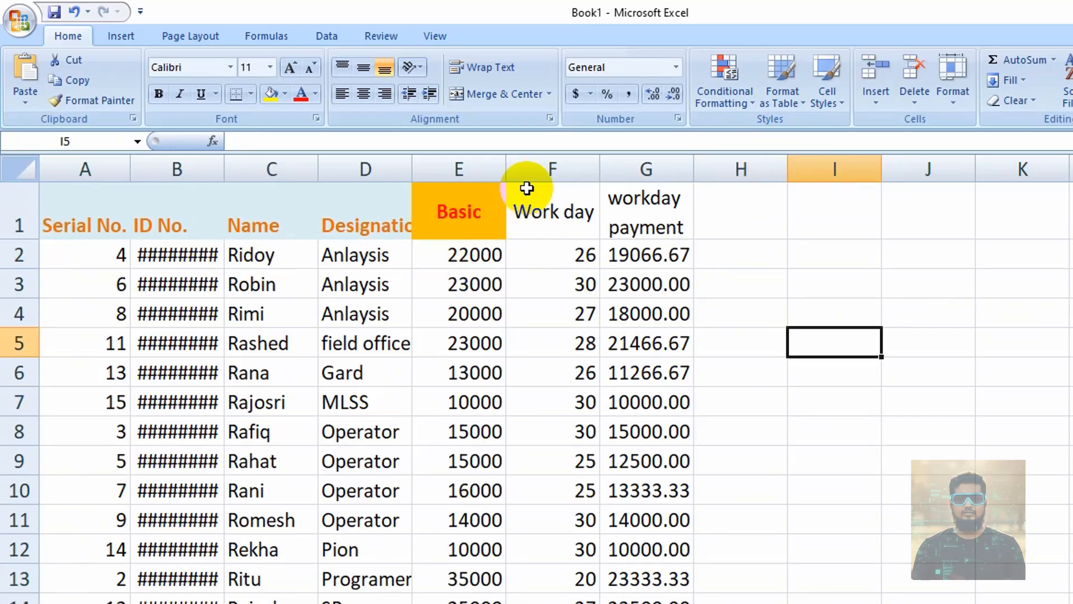
Insert a blank column between the Basic and Work day columns of the payroll table.
click(548, 163)
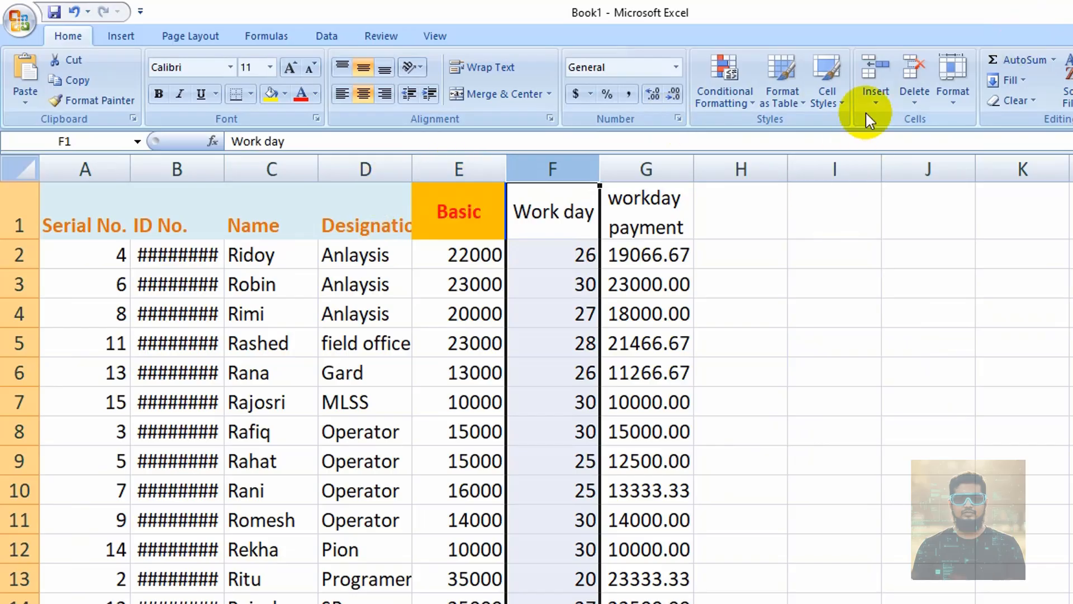
click(878, 66)
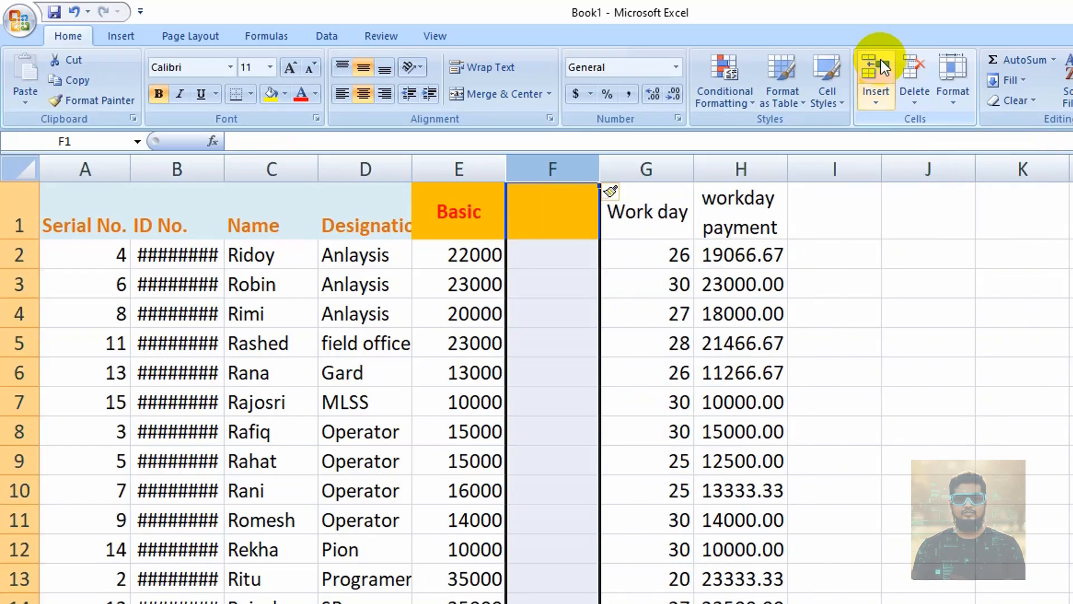
click(589, 199)
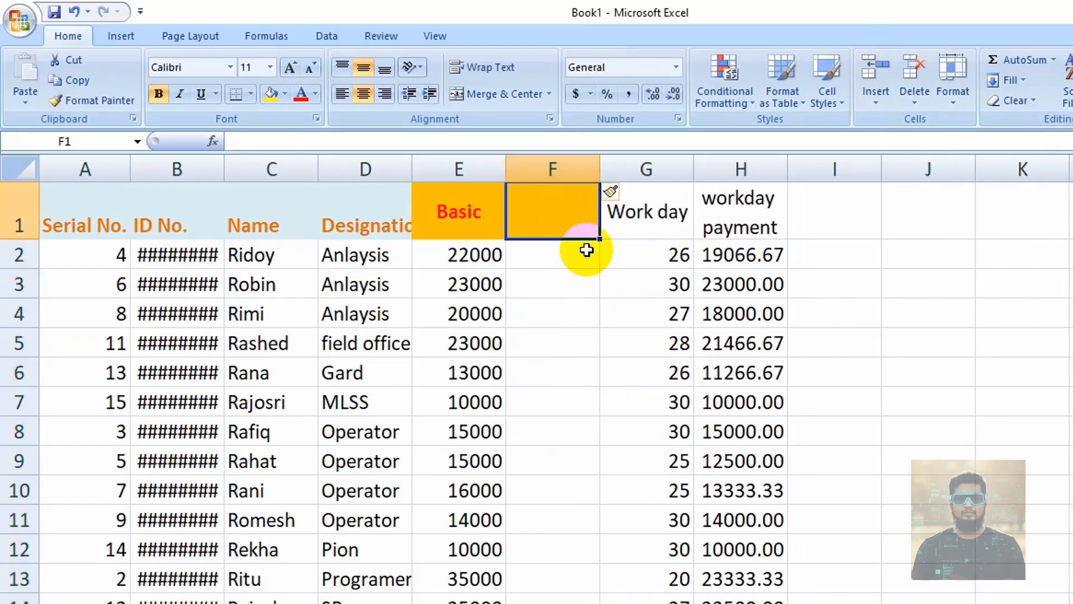
click(586, 281)
click(564, 168)
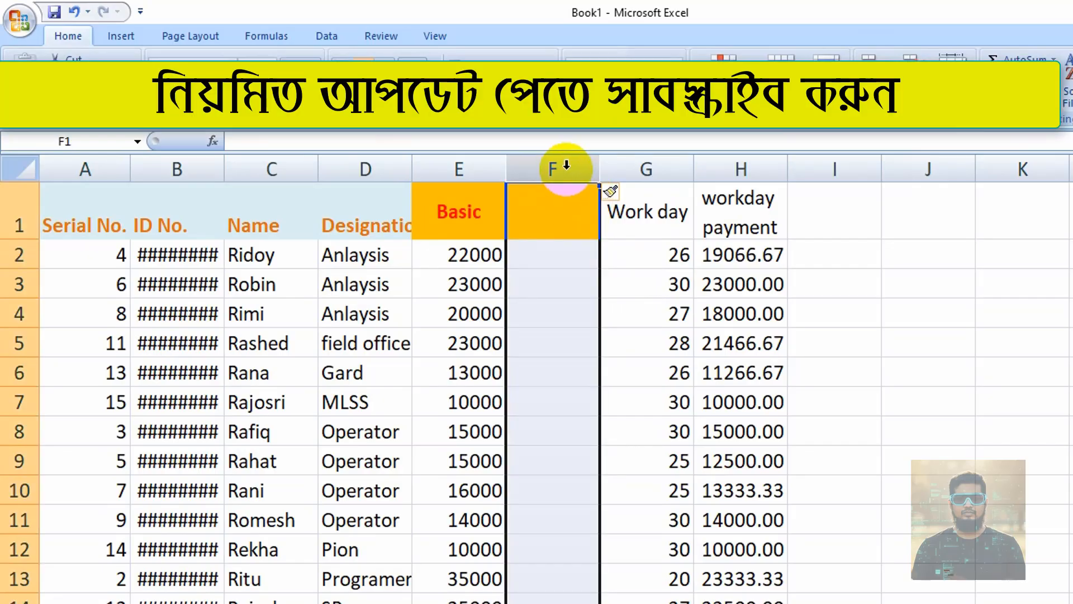
Delete the Designation column and the blank column between Basic and Work day.
click(364, 170)
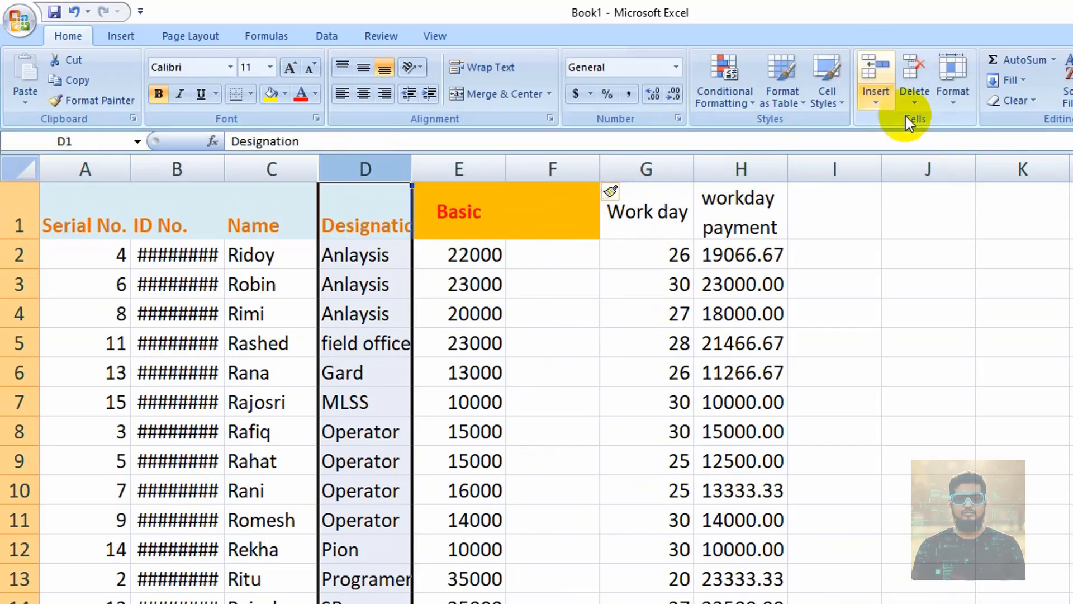
click(910, 59)
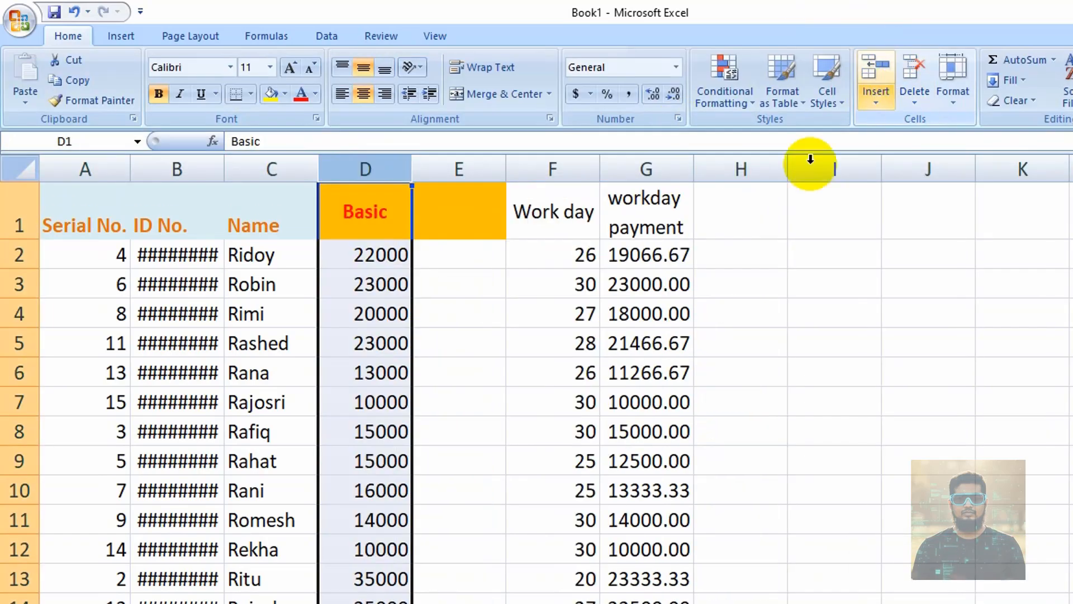
click(491, 165)
key(ctrl+minus)
Delete rows 4 to 7 of the payroll table together and deselect the rows.
drag(19, 313, 5, 399)
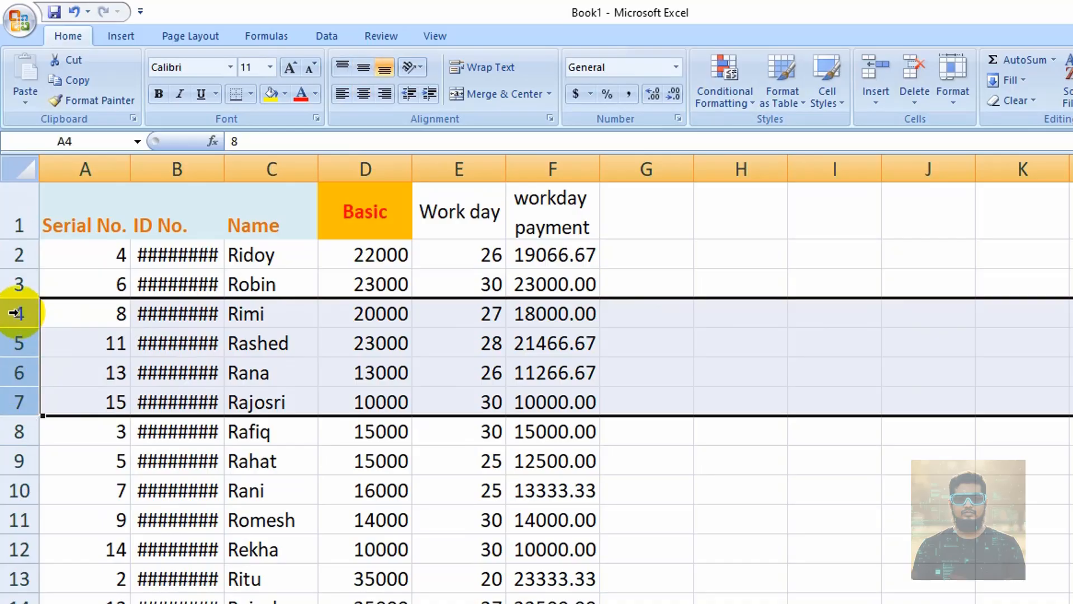
drag(15, 313, 19, 397)
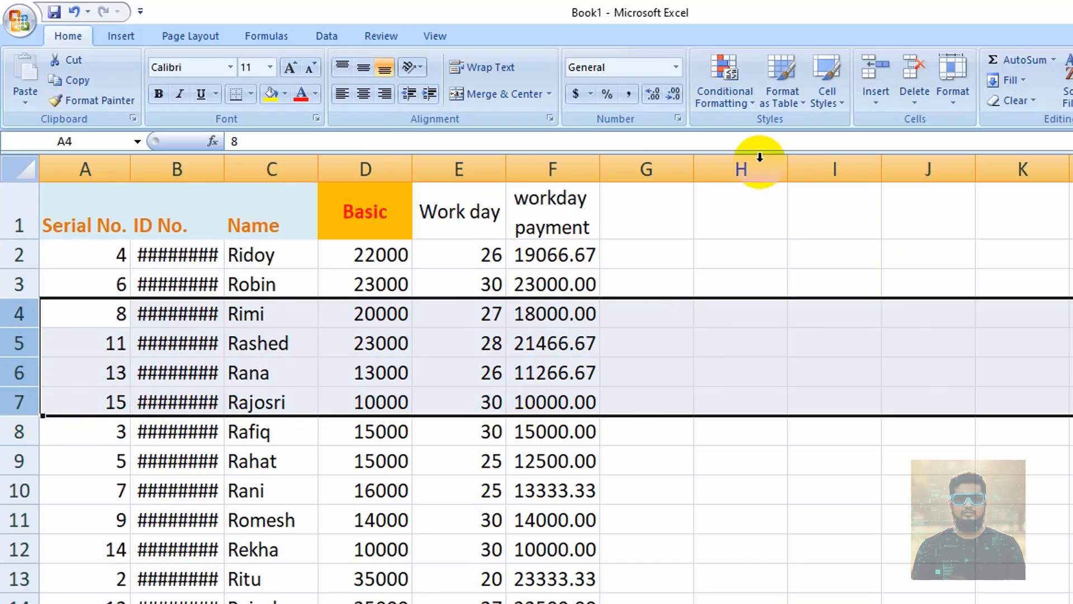
click(914, 63)
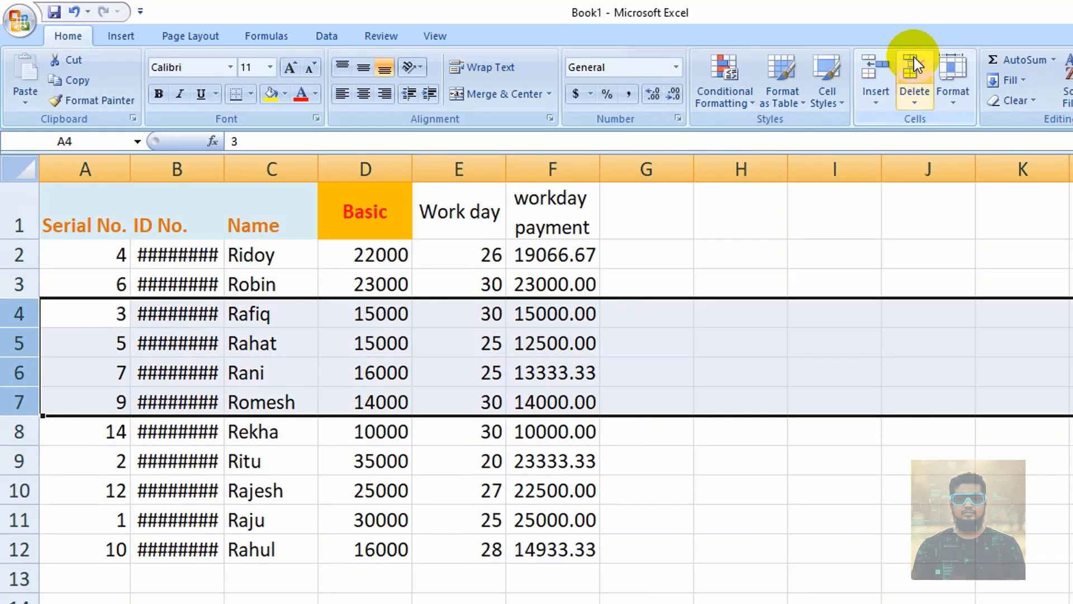
click(777, 371)
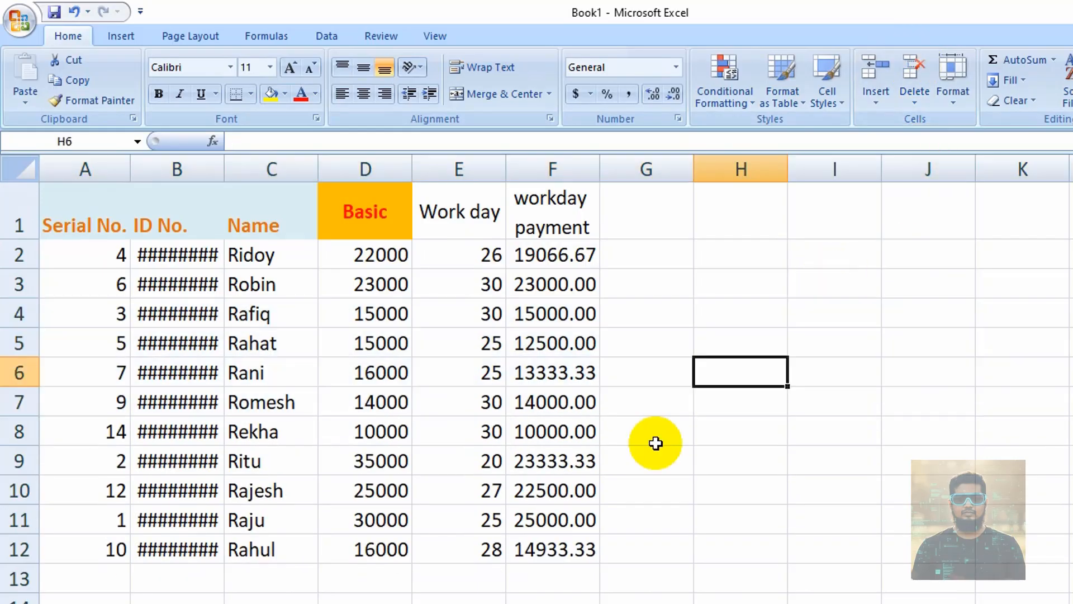
Insert a blank row above row 4 of the payroll table.
click(680, 404)
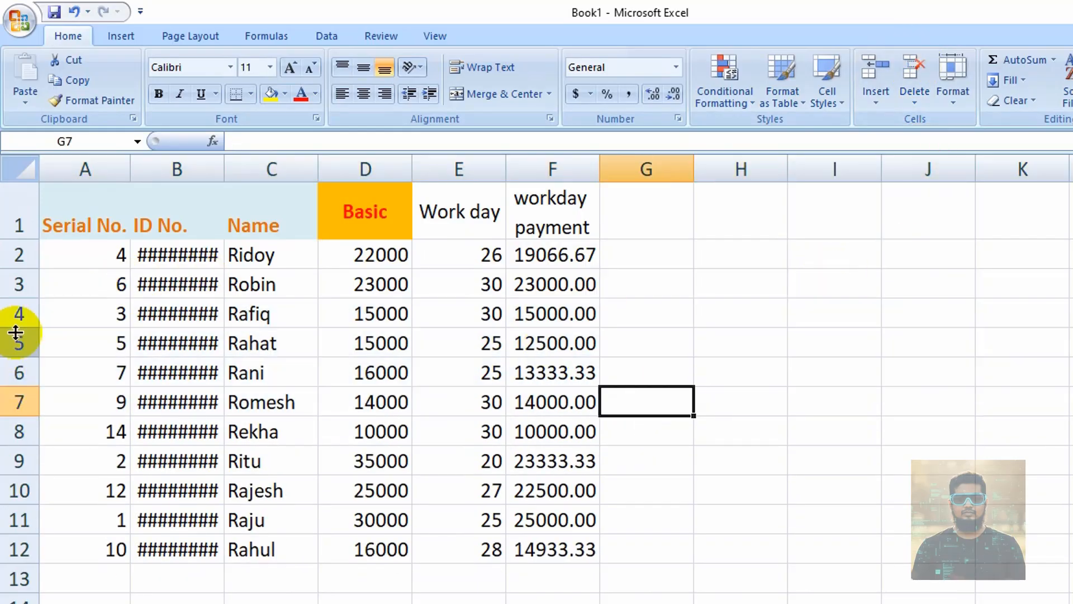
click(5, 315)
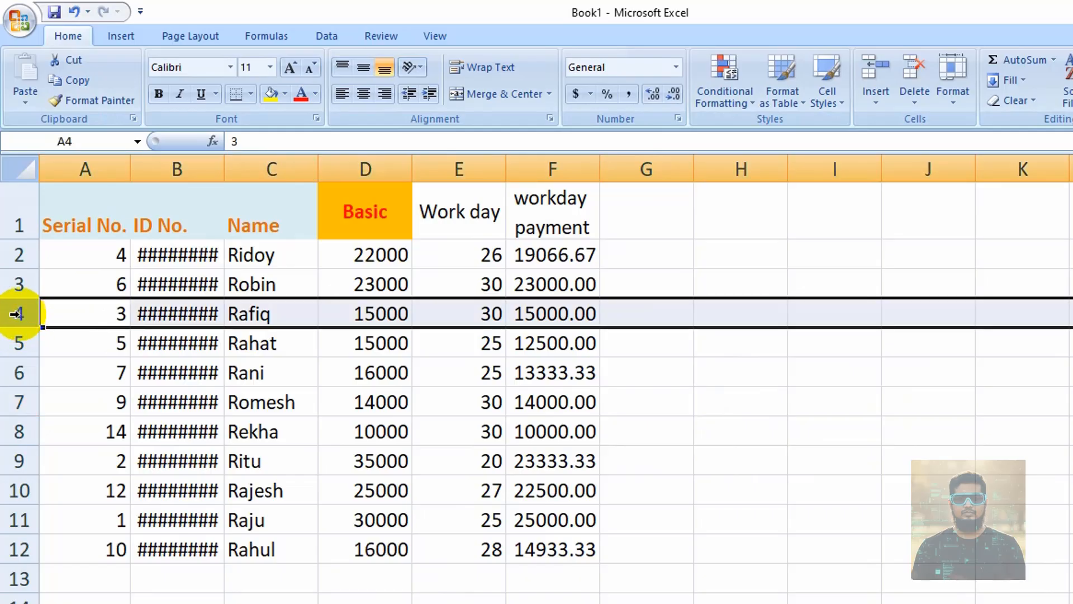
right_click(14, 314)
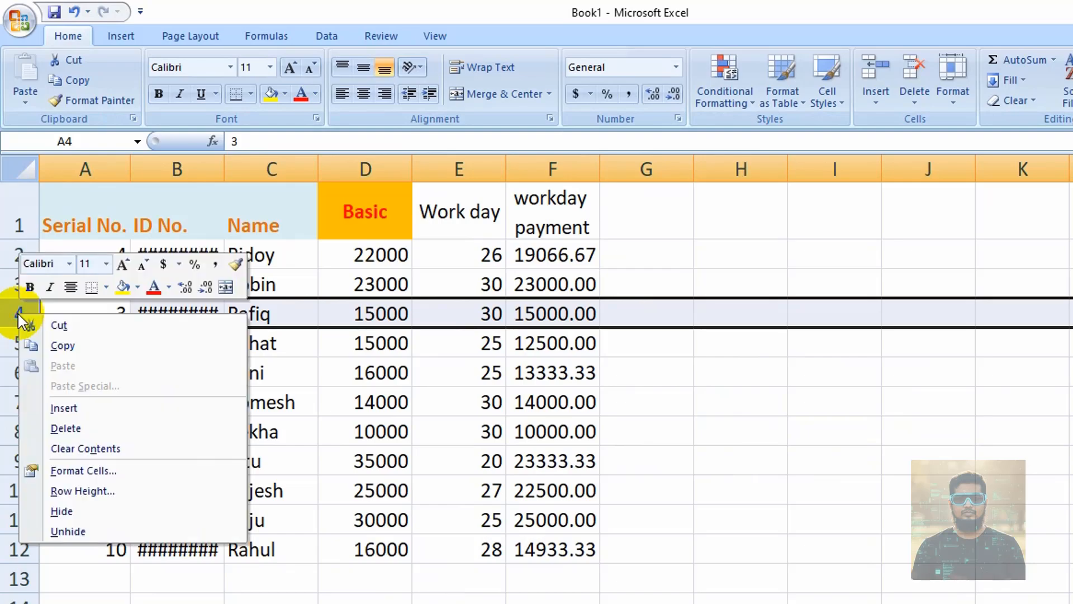
click(910, 25)
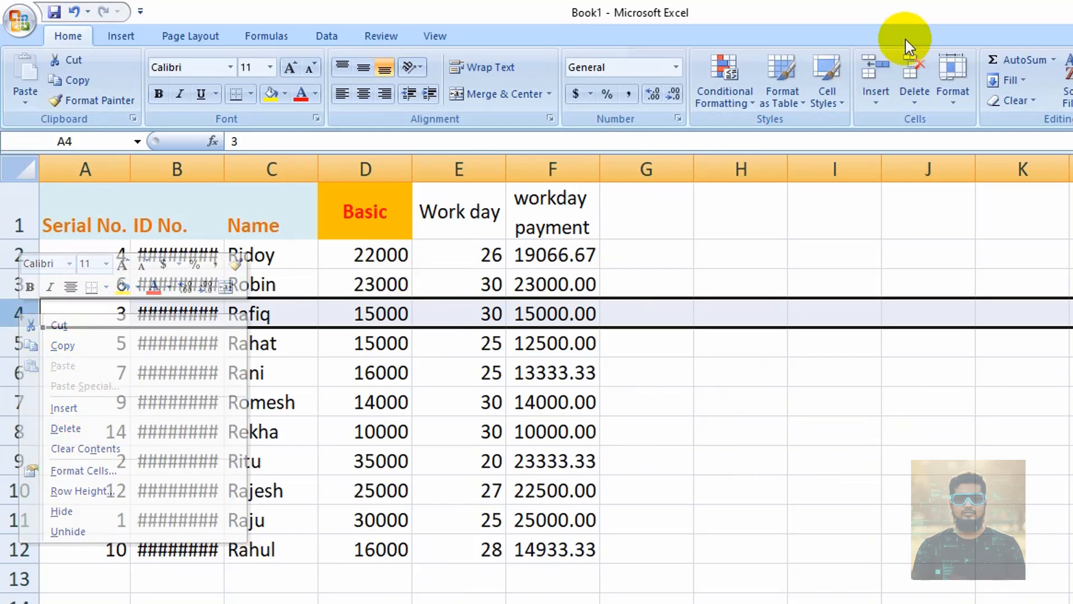
click(871, 65)
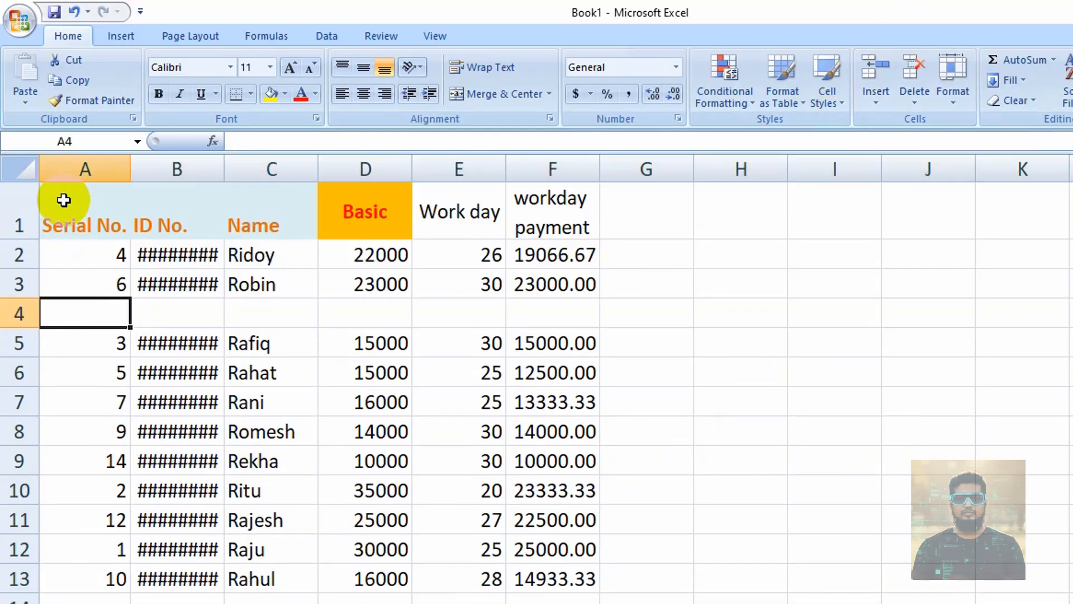
Clear the contents of the whole payroll table, A1:F13, and deselect the range.
drag(63, 199, 577, 567)
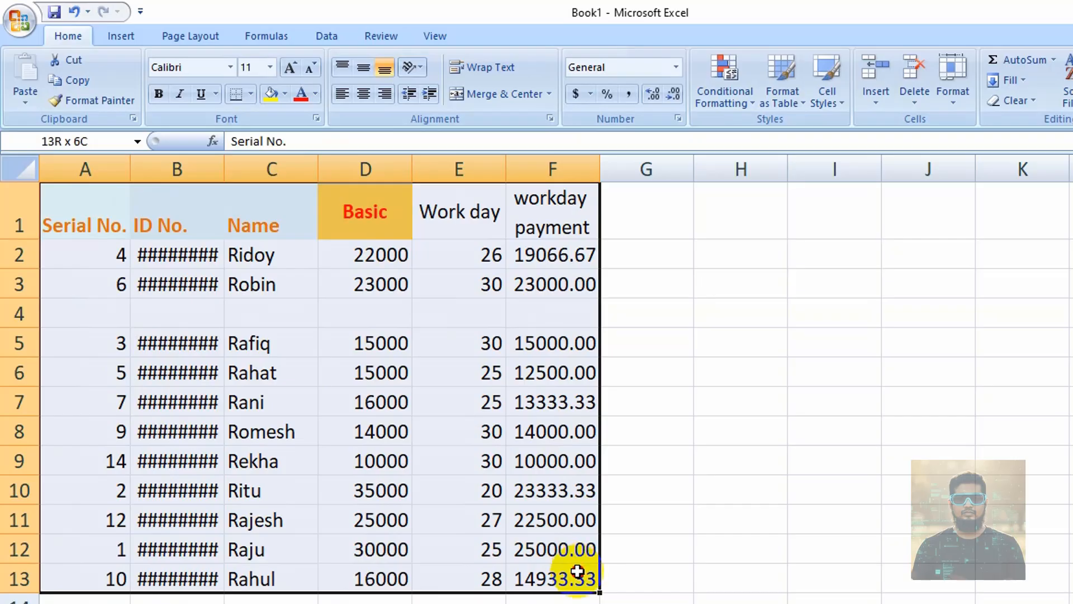
click(654, 404)
drag(48, 203, 583, 576)
key(Delete)
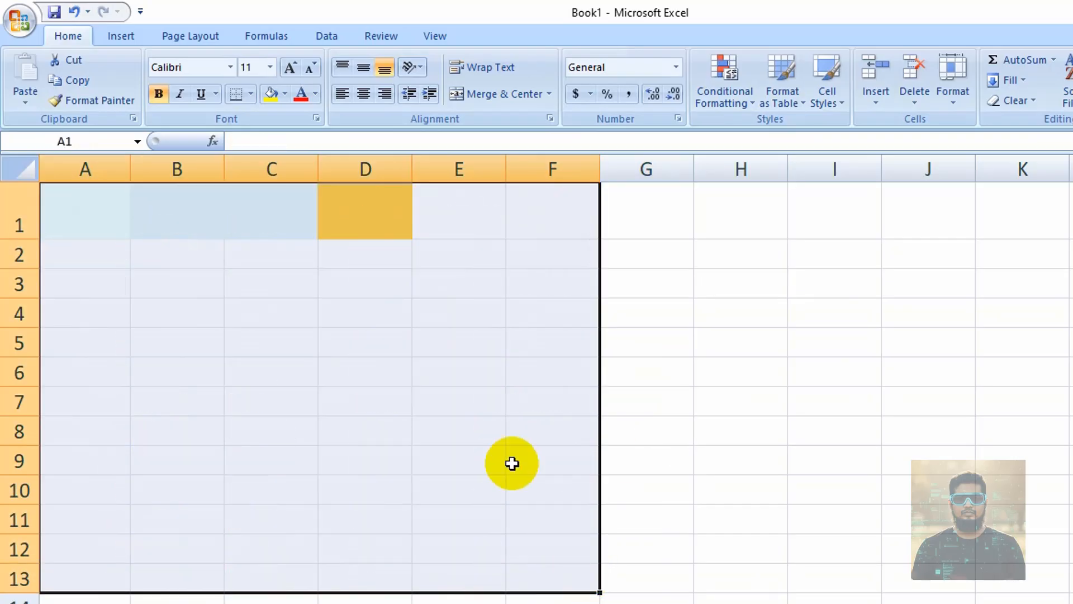
click(421, 347)
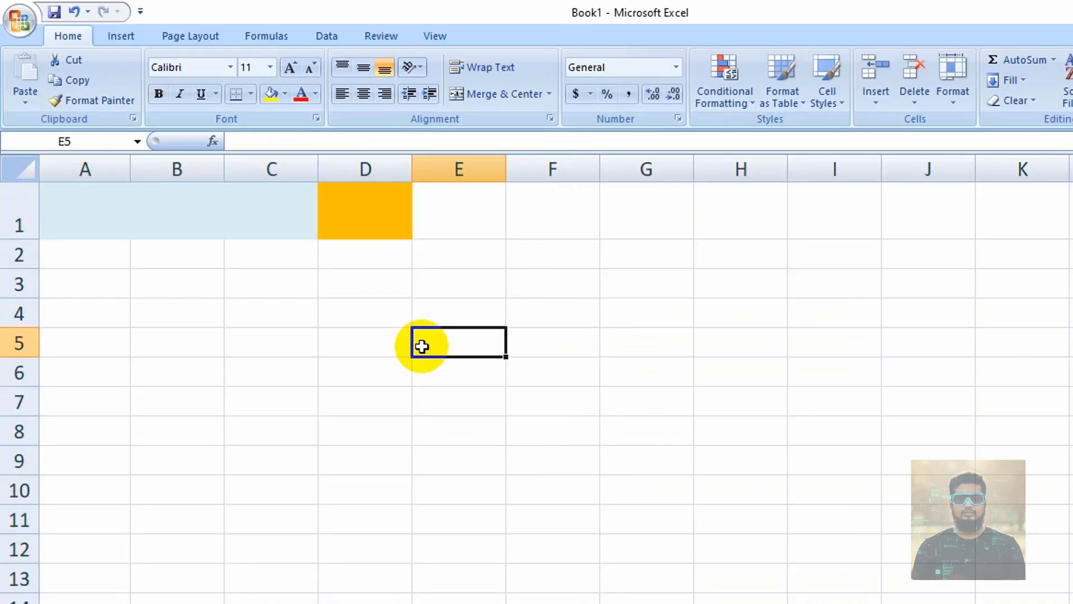
Enter the sample text "loium ipsum is very" in cell E3.
click(438, 249)
text(loium ipsum  is very)
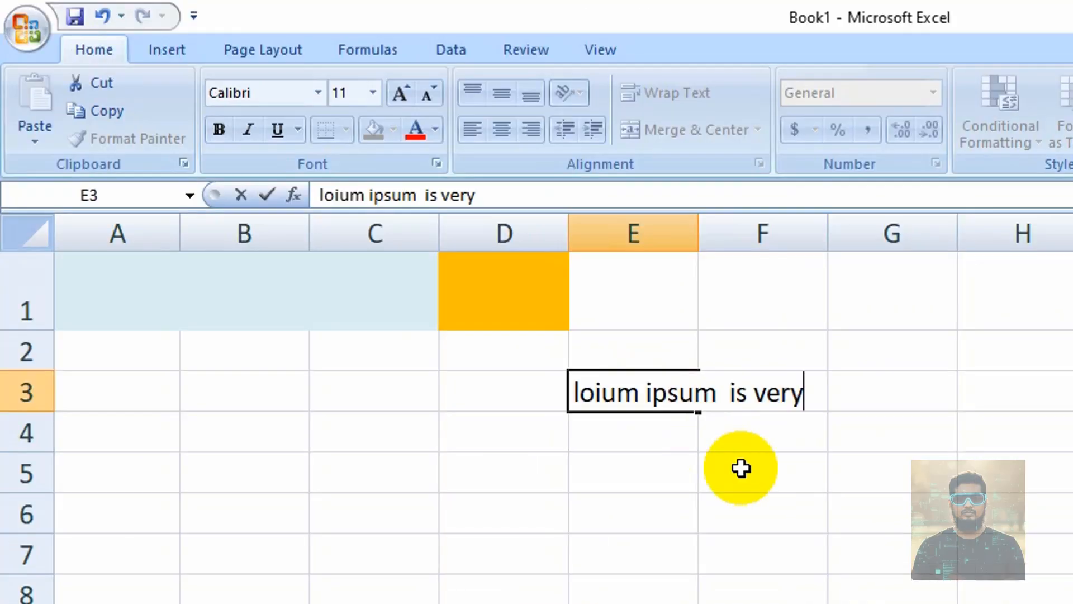
click(740, 468)
Apply Wrap Text to the sample text in cell E3 and undo the wrapping.
click(618, 391)
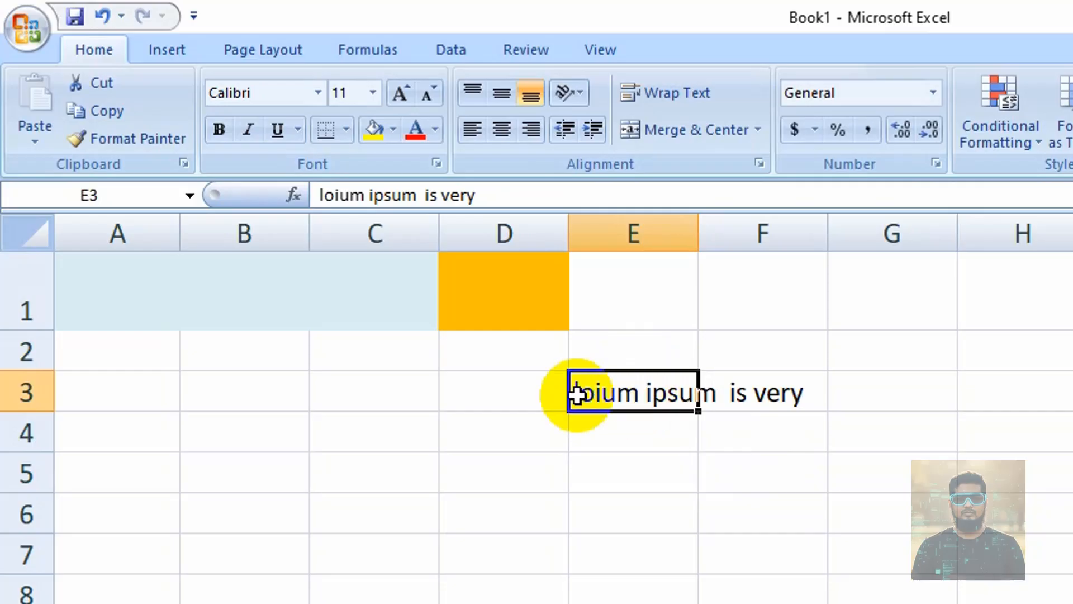
click(667, 95)
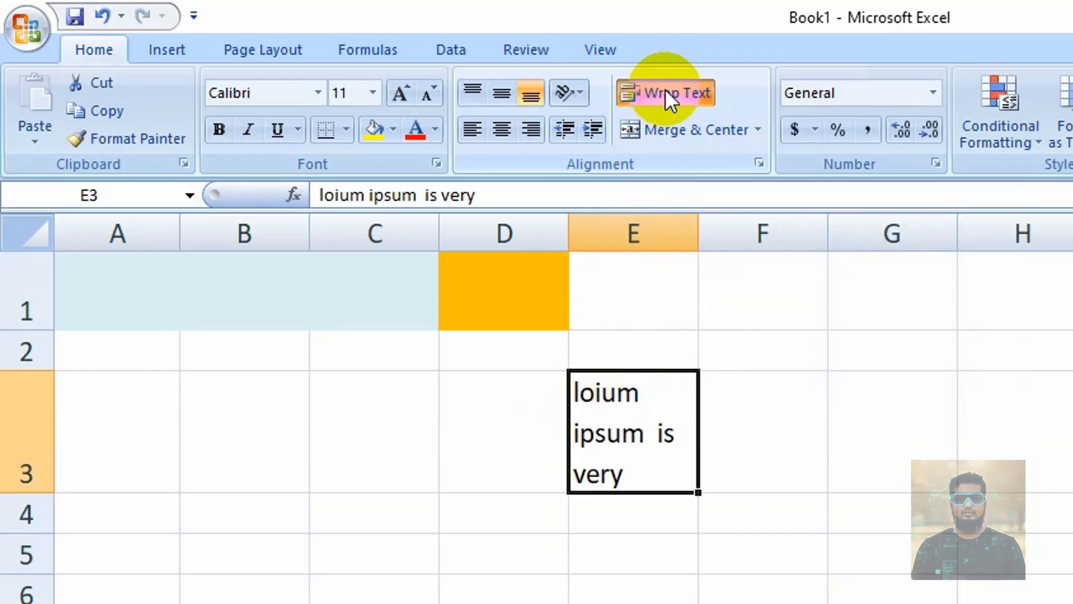
click(781, 447)
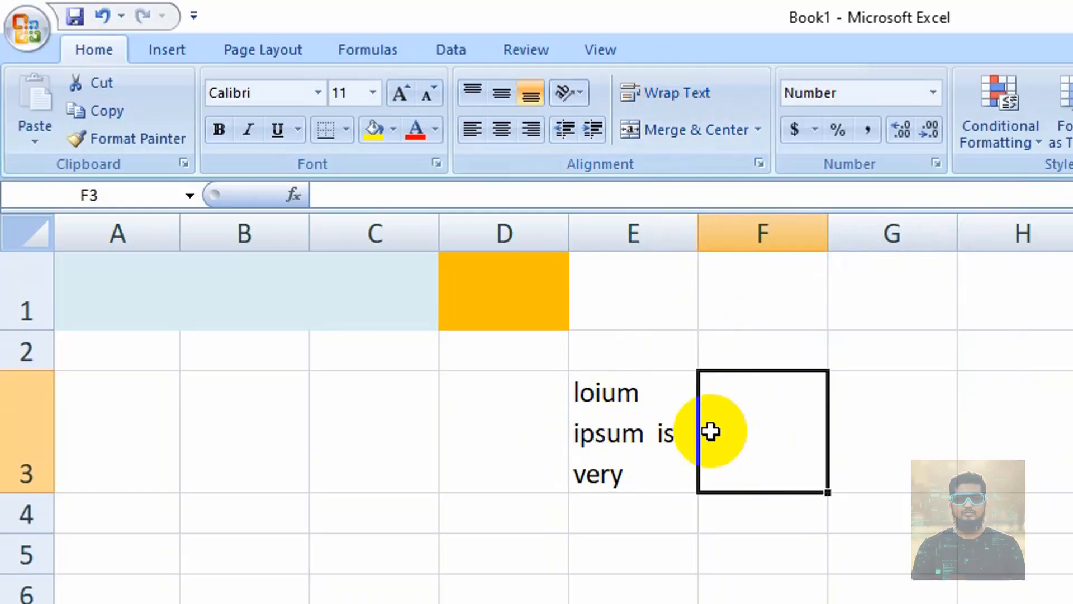
key(ctrl+z)
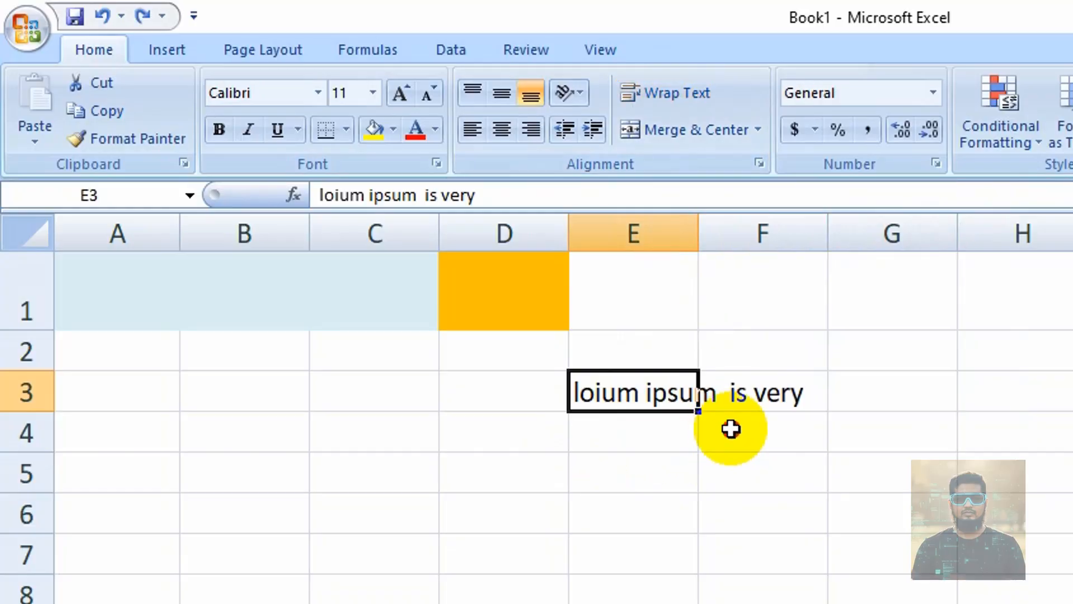
click(731, 429)
click(628, 378)
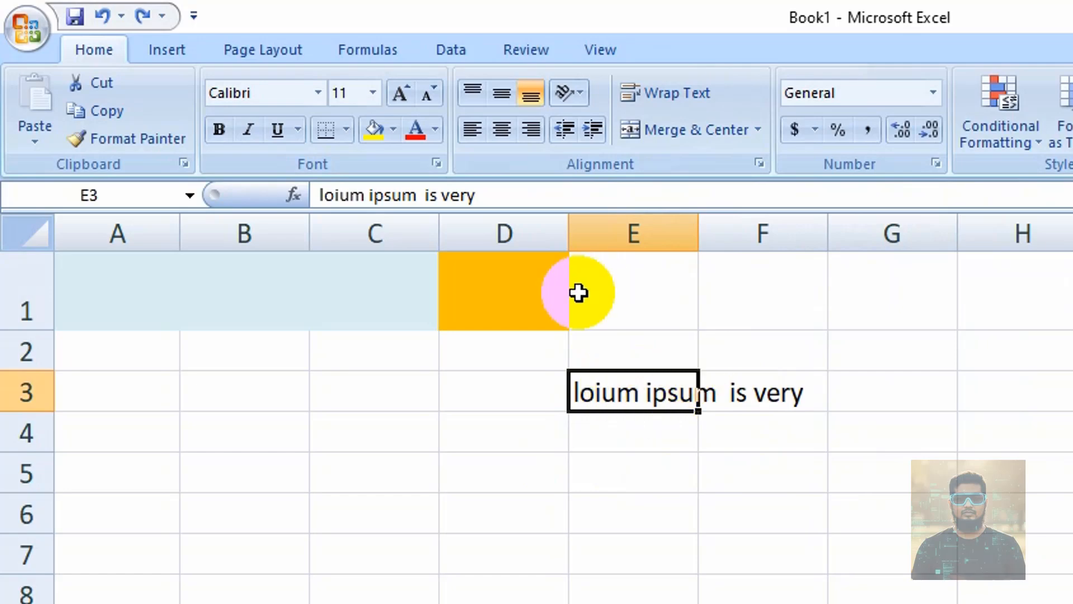
Merge and center the range E3:F4 that holds the sample text.
click(731, 395)
drag(642, 379, 748, 372)
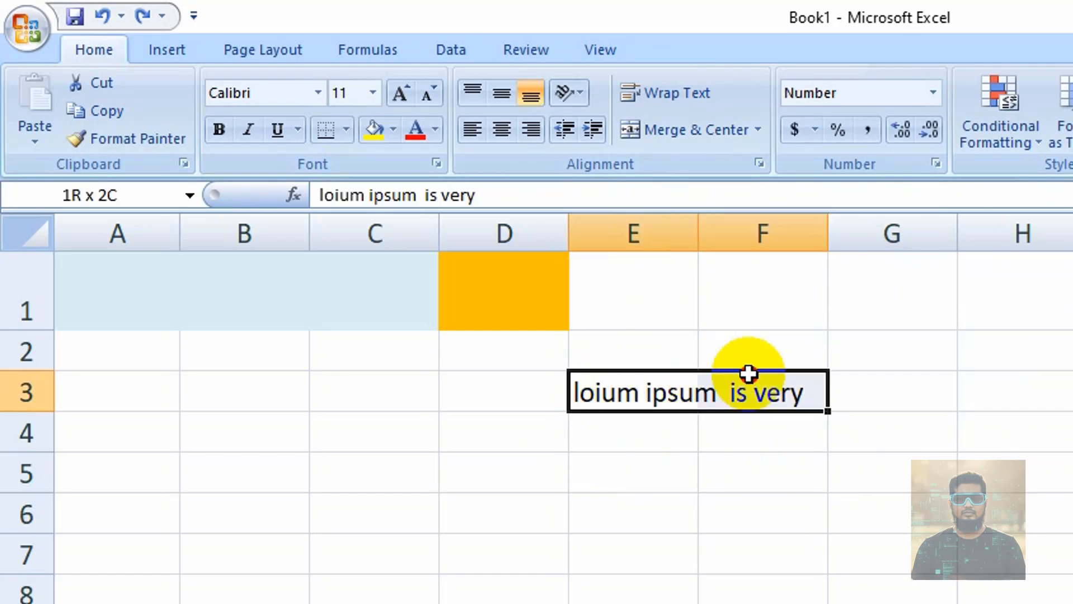
click(643, 431)
drag(632, 387, 750, 421)
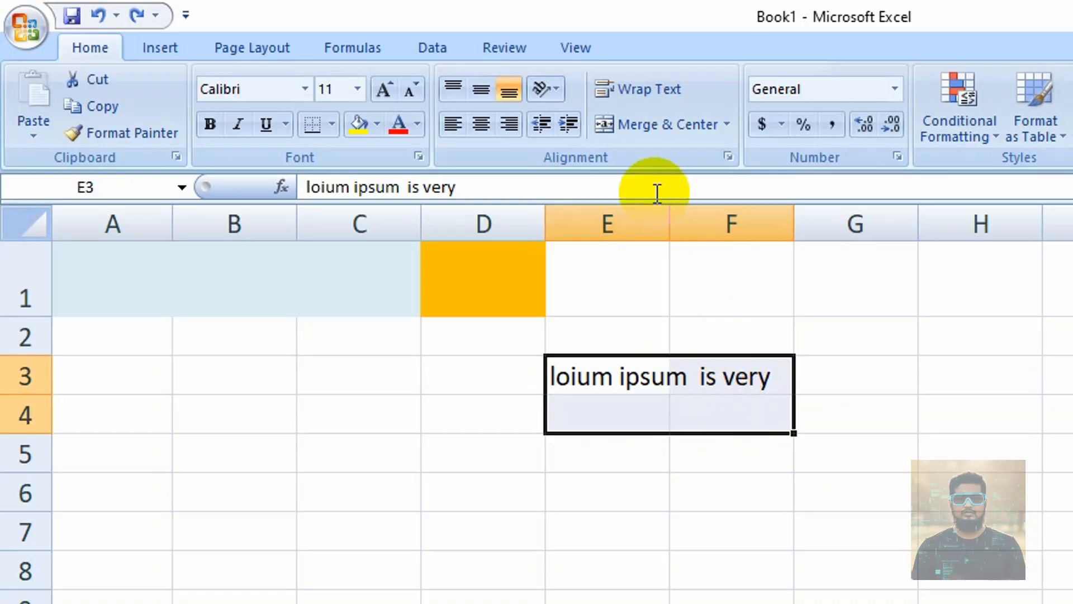
click(651, 125)
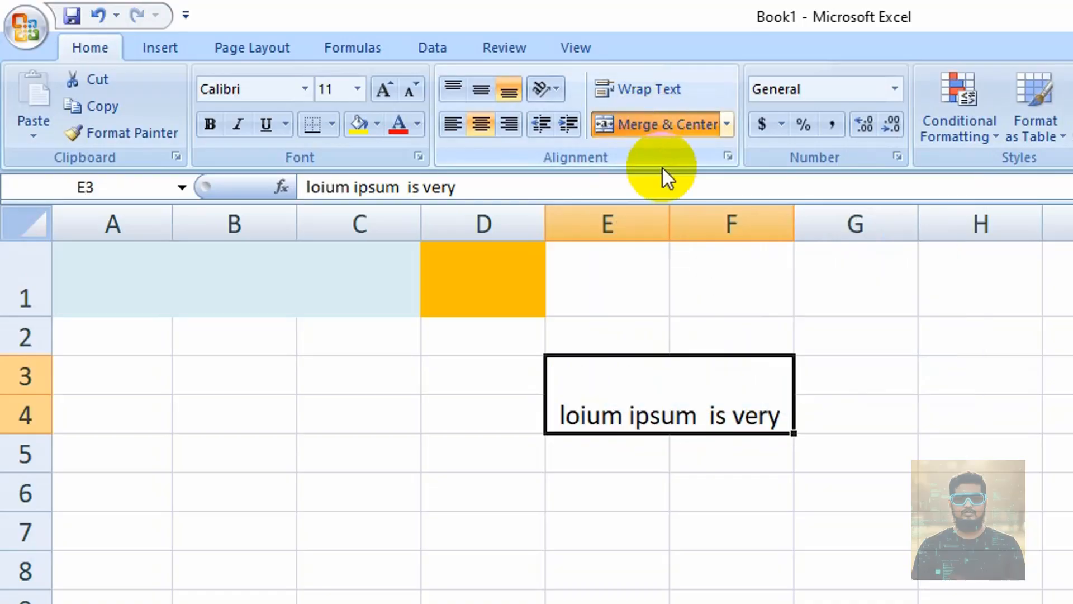
click(814, 516)
Look through the Conditional Formatting options, showing the Highlight Cells Rules choices.
drag(112, 279, 481, 252)
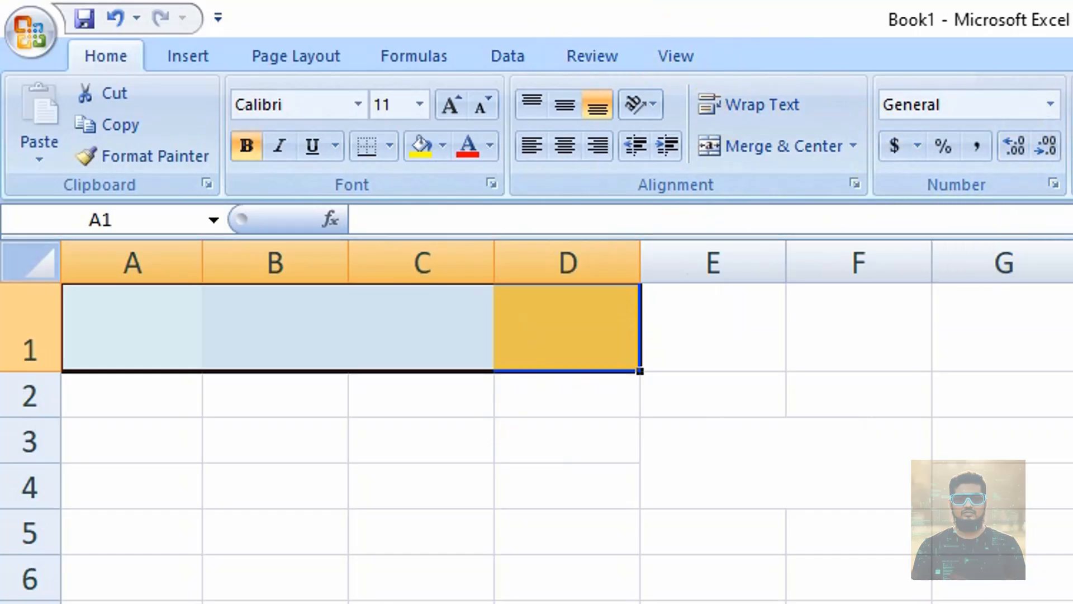
click(1072, 144)
click(1029, 312)
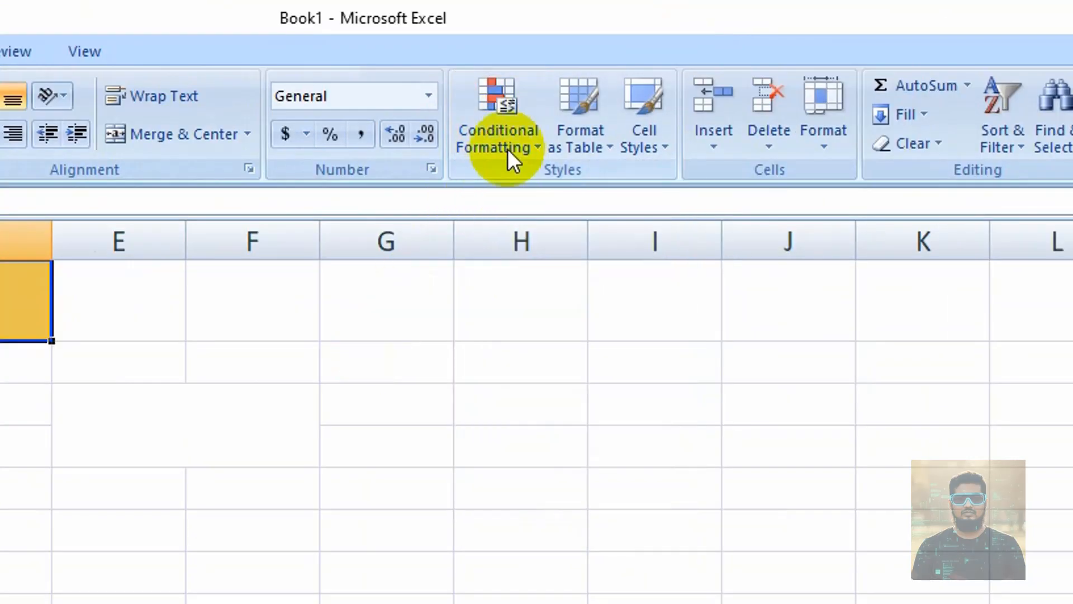
click(512, 133)
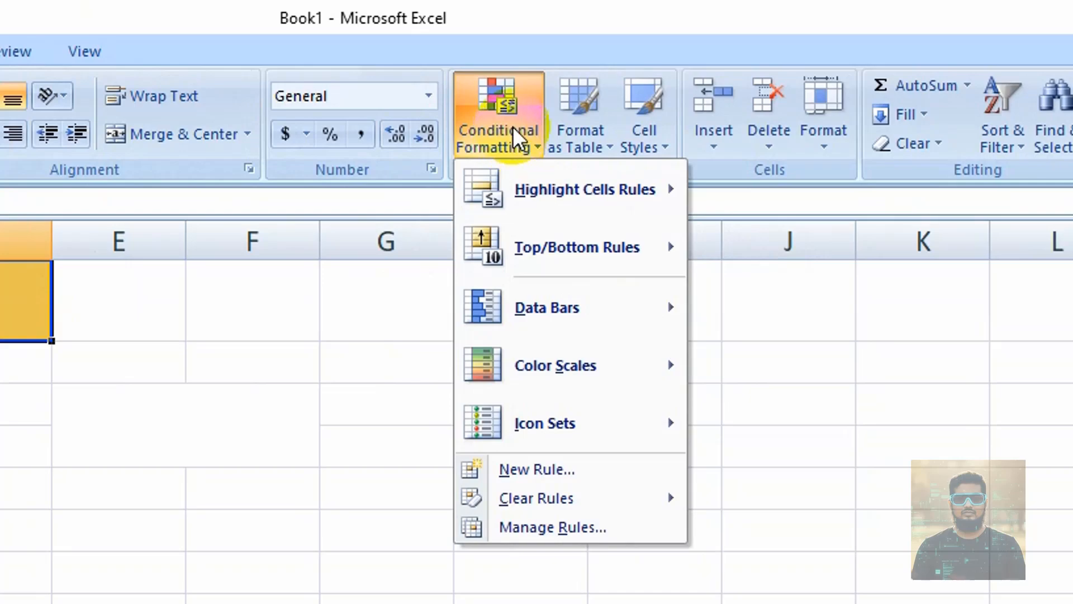
click(369, 311)
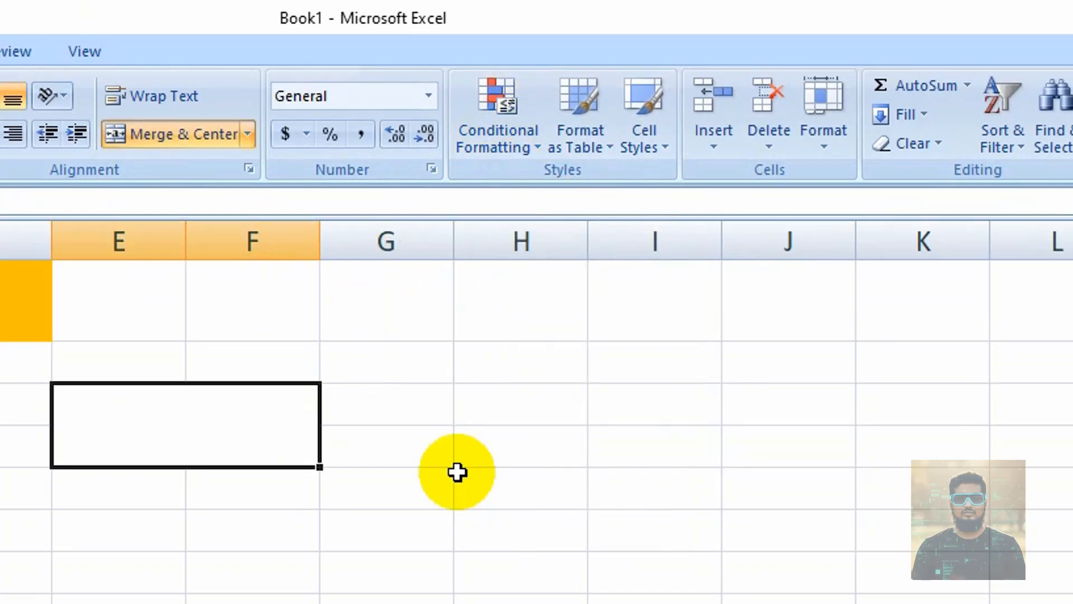
click(495, 144)
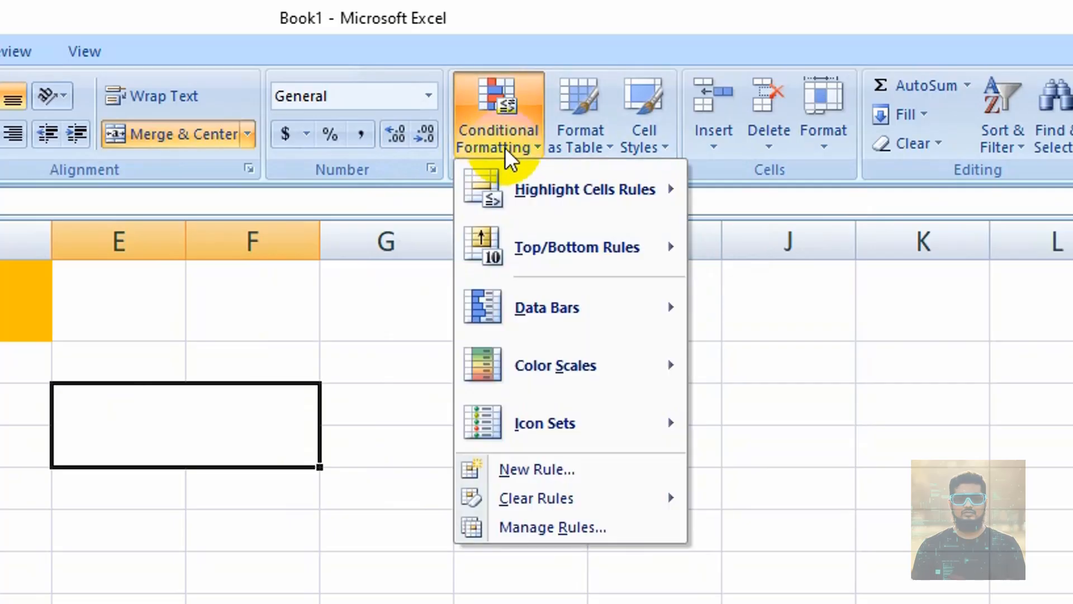
mouse_move(561, 205)
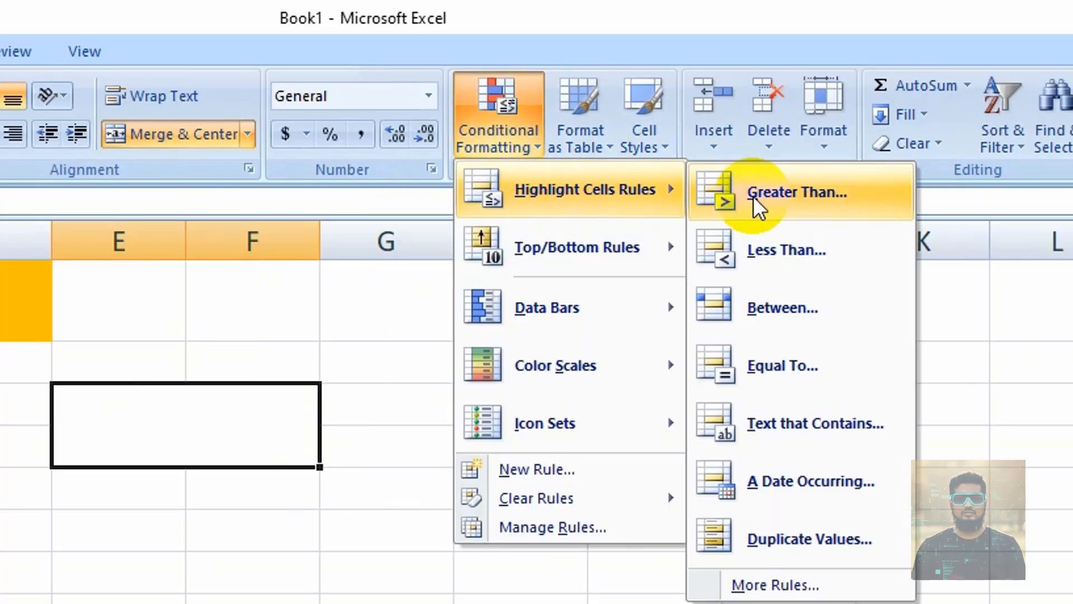